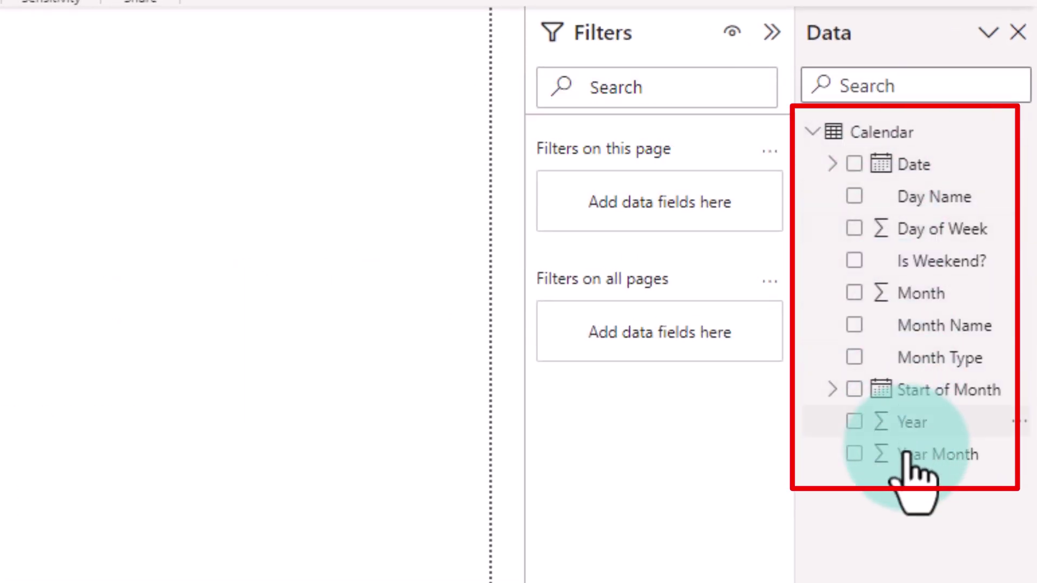
Create a blank query from Get data and put the cursor in Query1's empty formula bar.
mouse_move(853, 135)
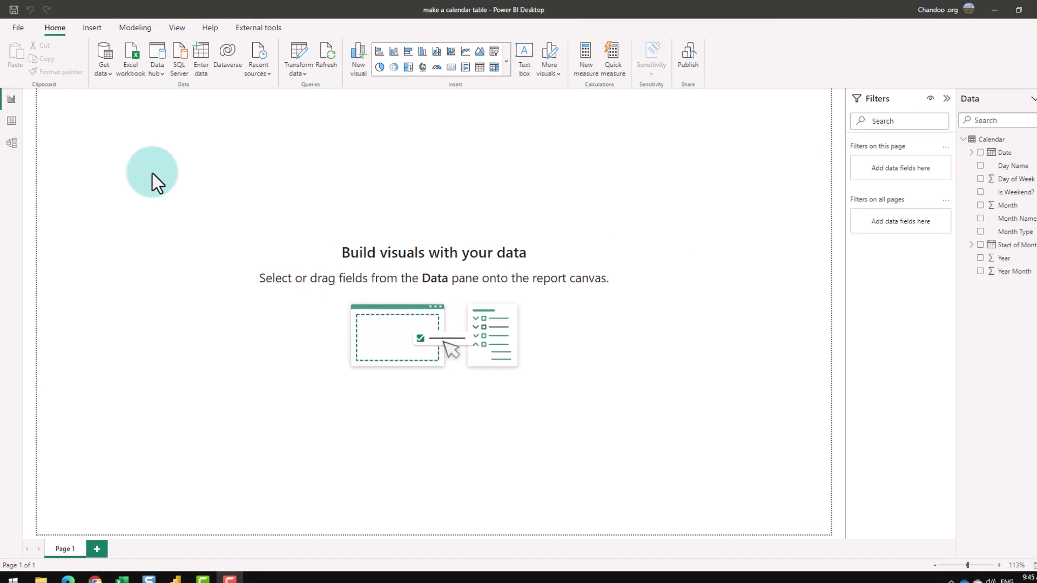
click(105, 71)
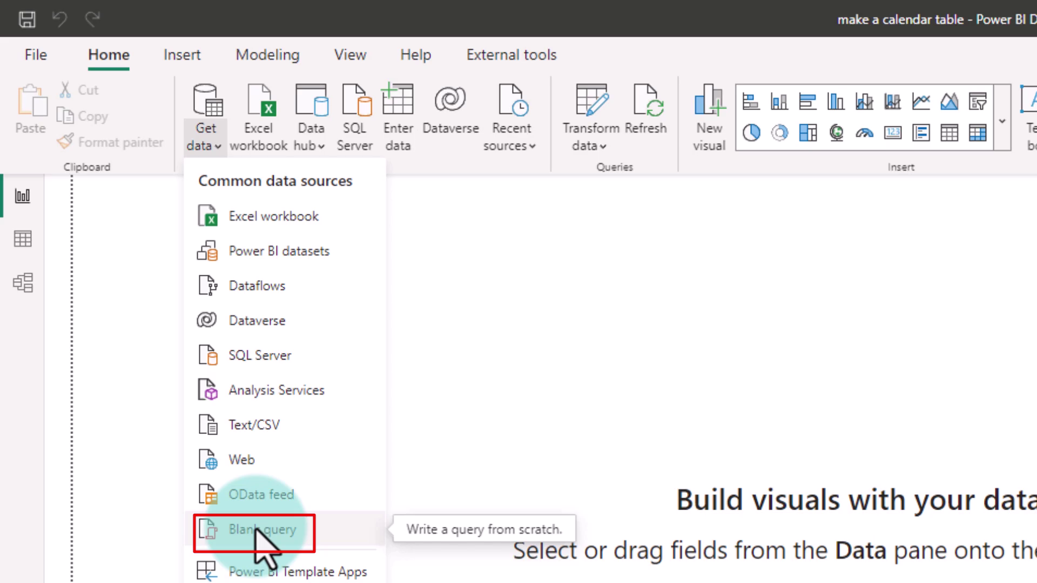
click(257, 530)
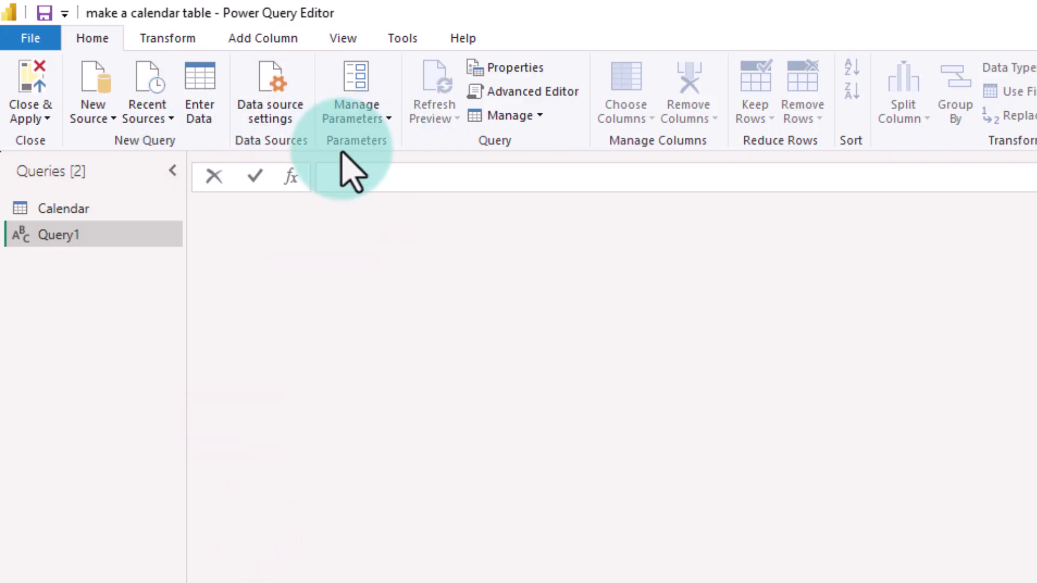
click(326, 177)
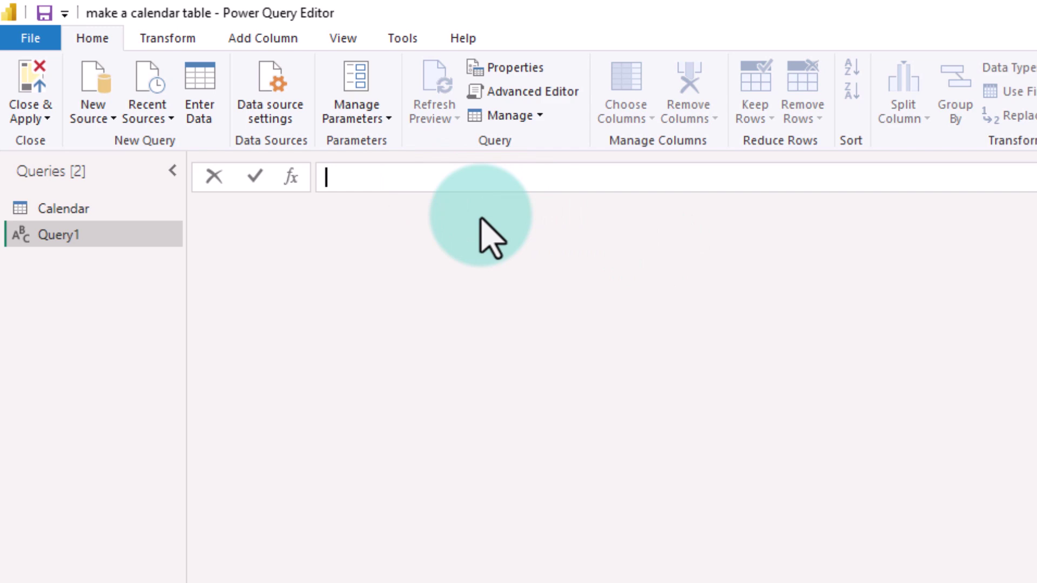
Enter =List.Dates(#date(2023,1,1),365, #duration(1,0,0,0)) as Query1's formula.
text(=list)
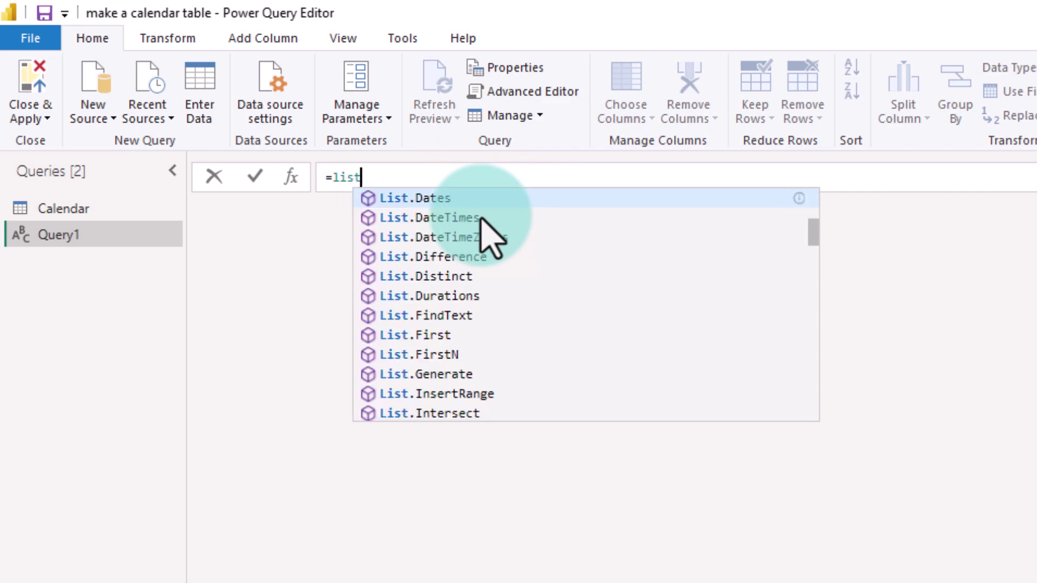
key(Tab)
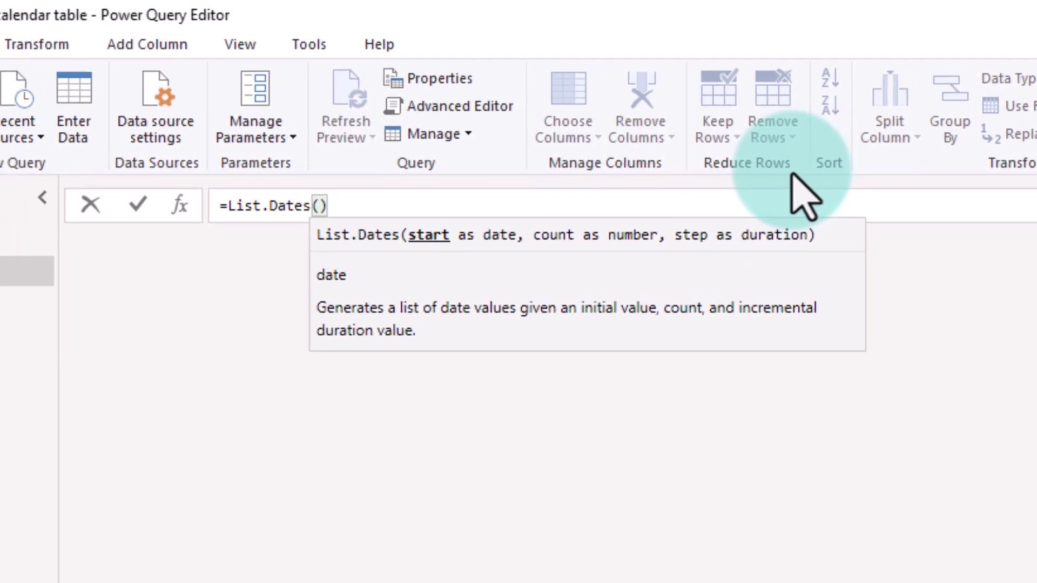
text(#)
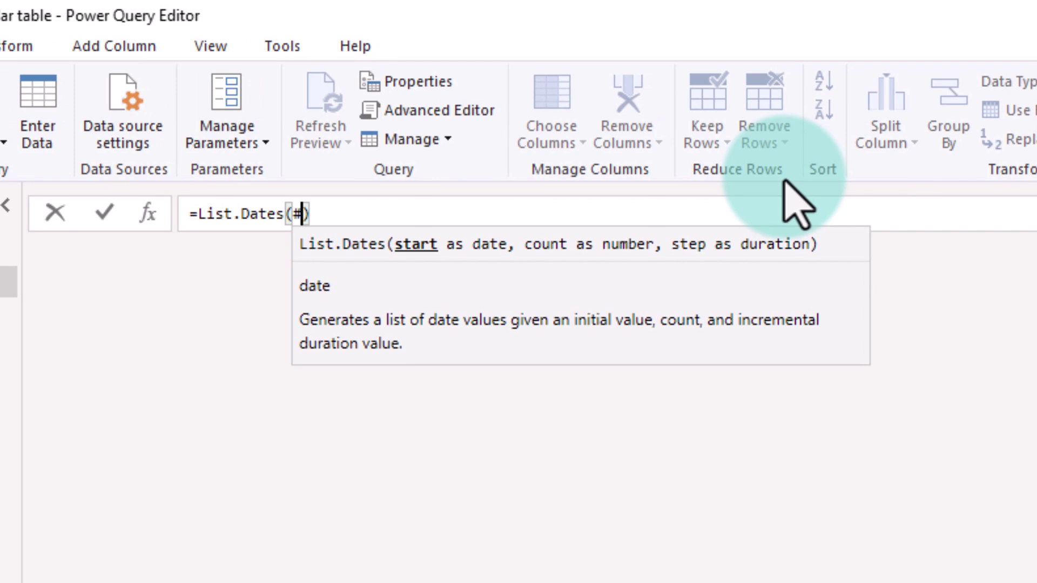
text(date()
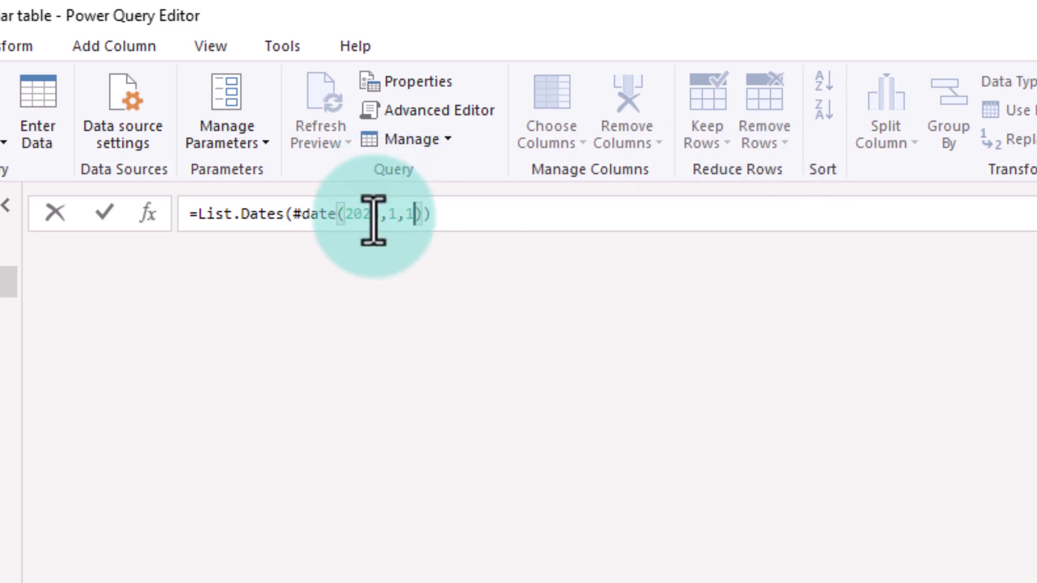
text(2023,1,1)
click(421, 212)
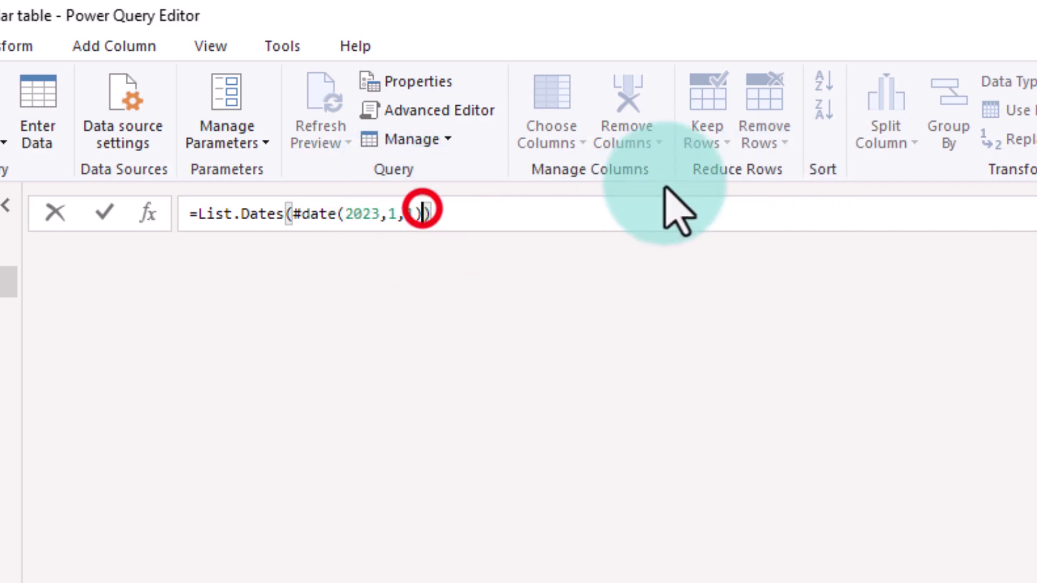
text(,365, )
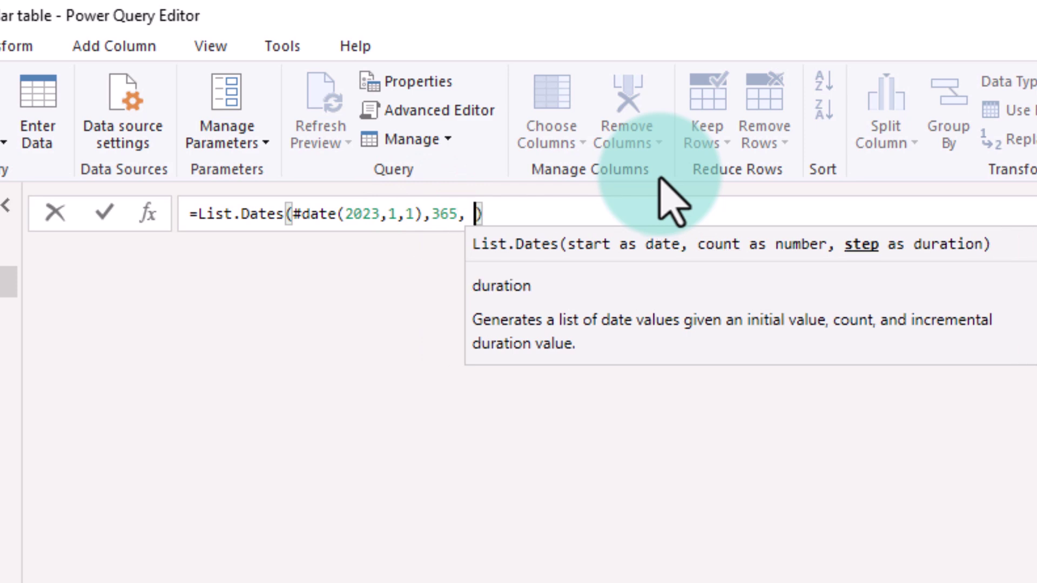
text(#duration()
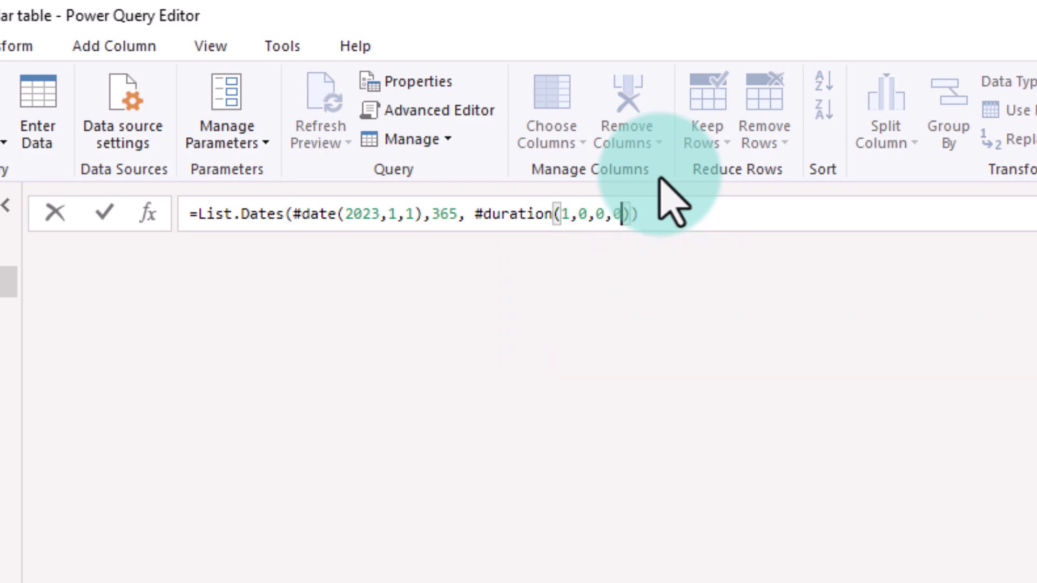
text(1,0,0,0)
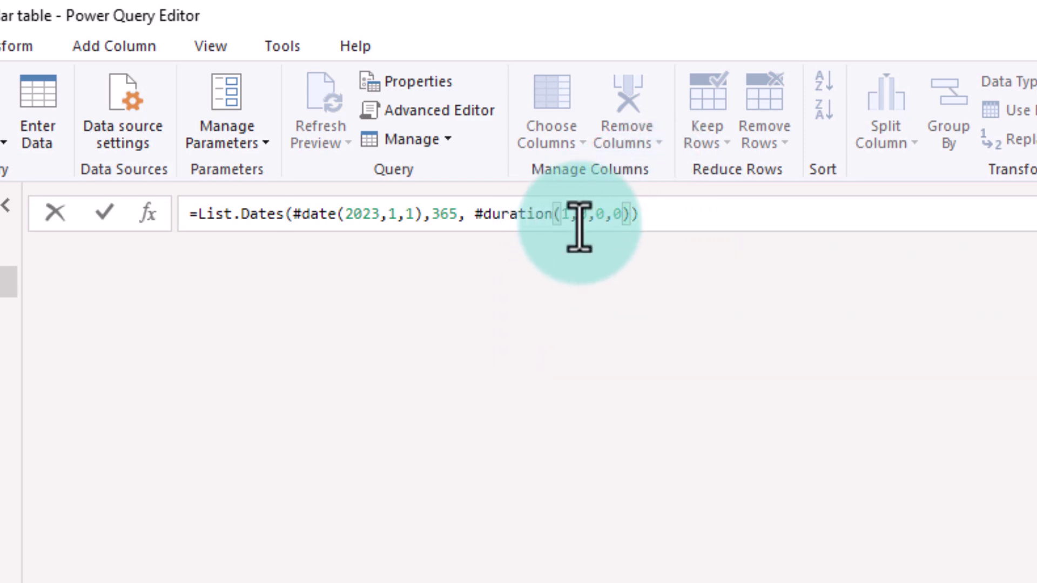
click(663, 216)
key(Return)
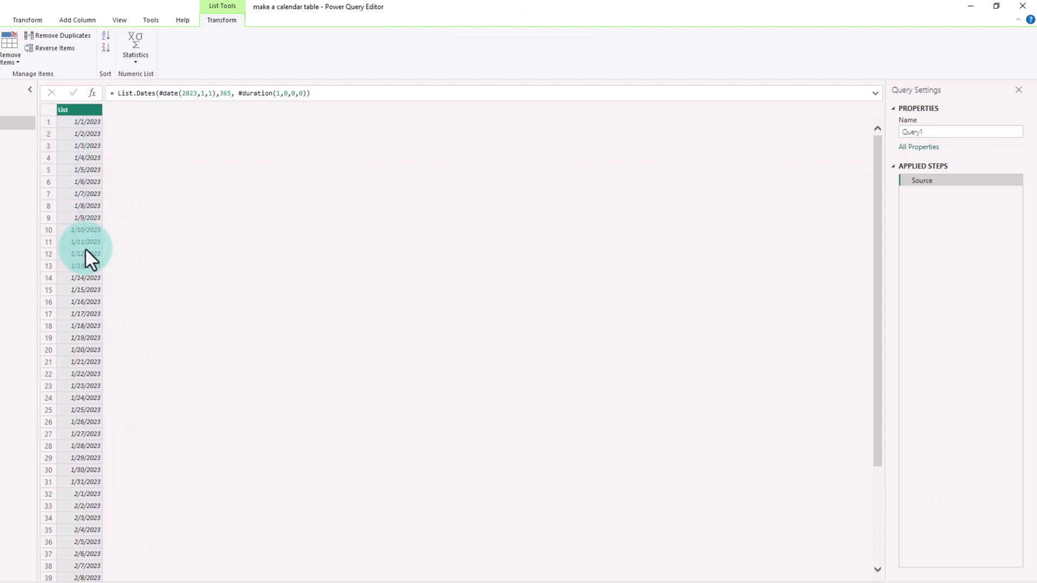
click(182, 94)
drag(183, 95, 211, 94)
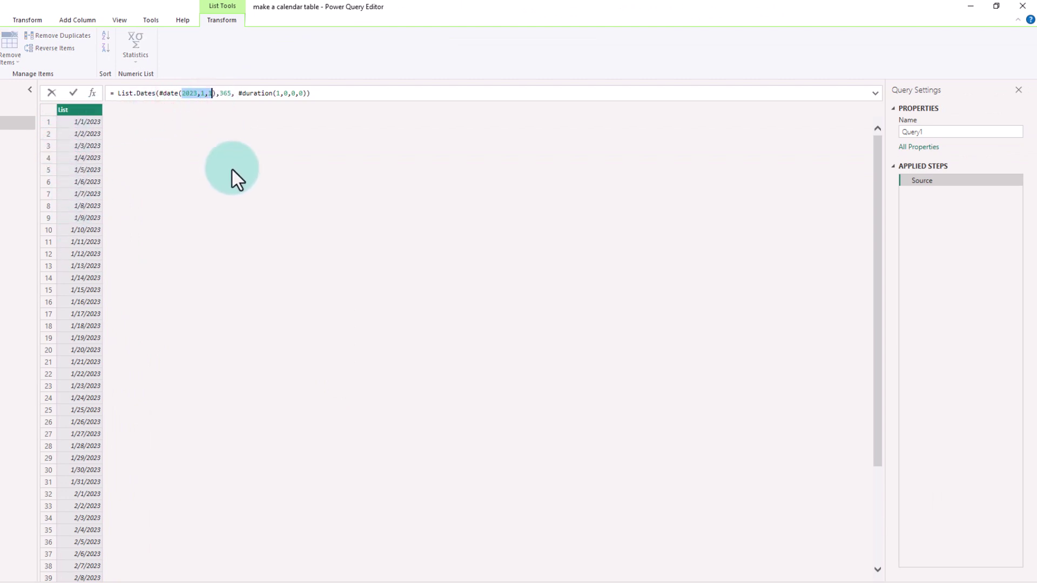
double_click(225, 93)
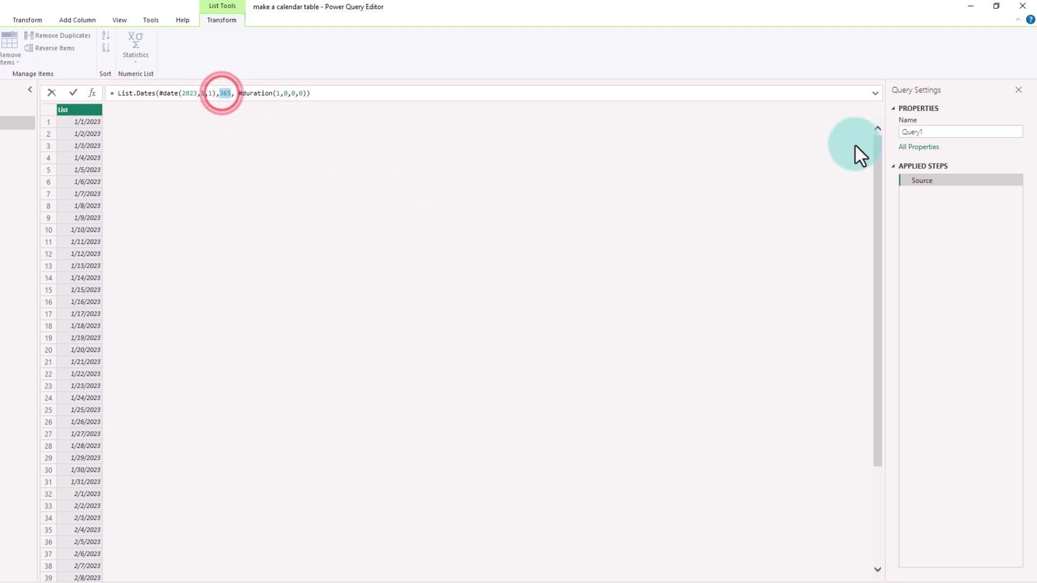
click(875, 141)
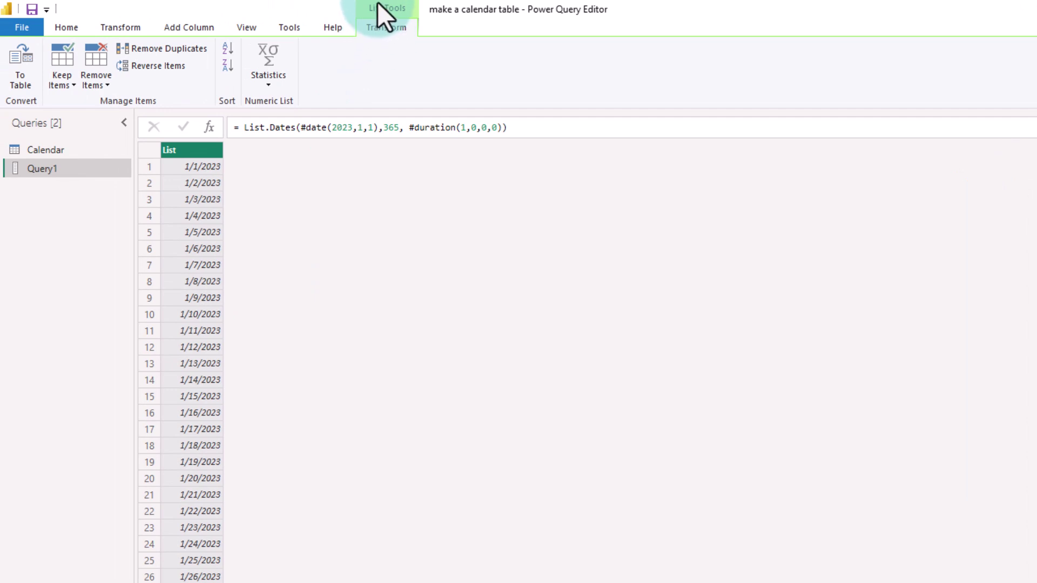
Convert the date list to a table and rename its column to Date.
click(23, 60)
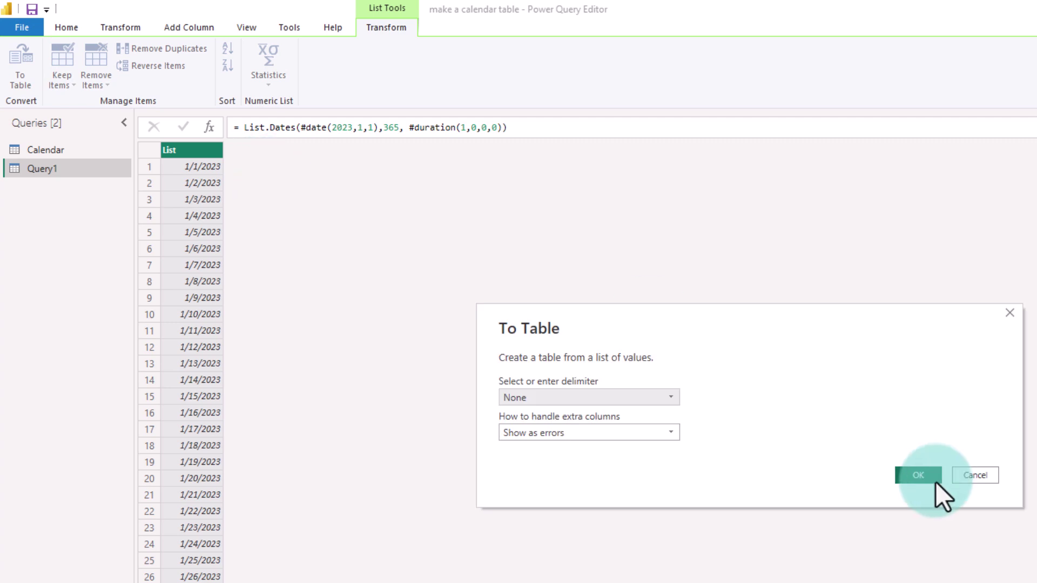
click(936, 482)
key(F2)
text(D)
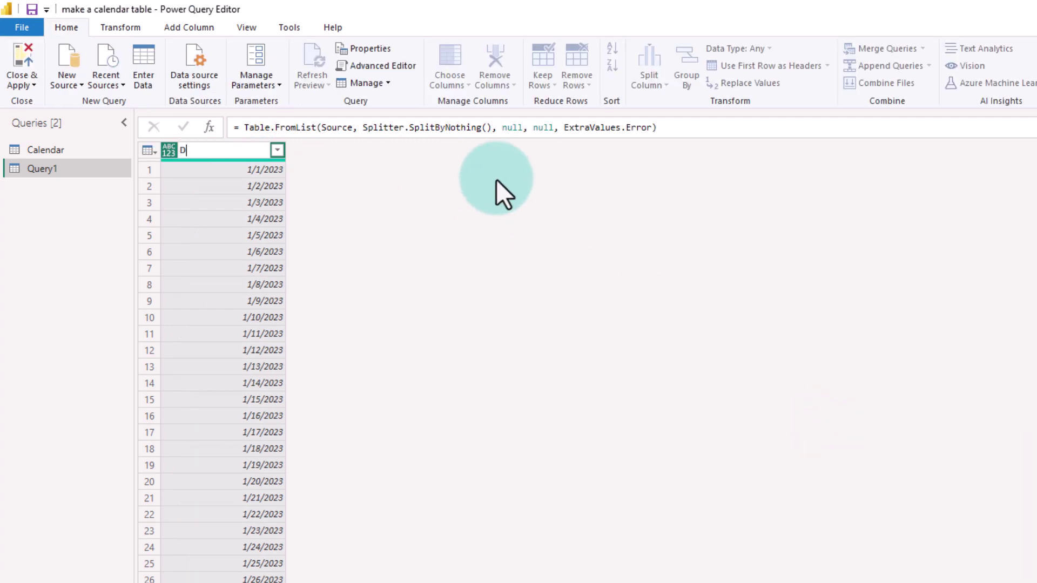
text(ate)
key(Return)
Set the Date column's data type to Date, then compare briefly with the Calendar query.
right_click(205, 149)
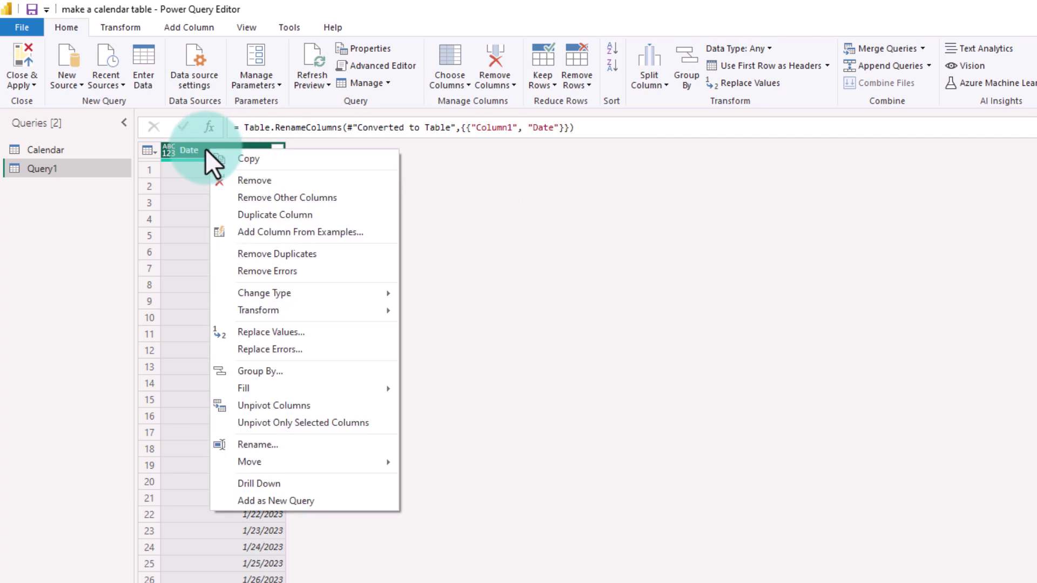
click(301, 290)
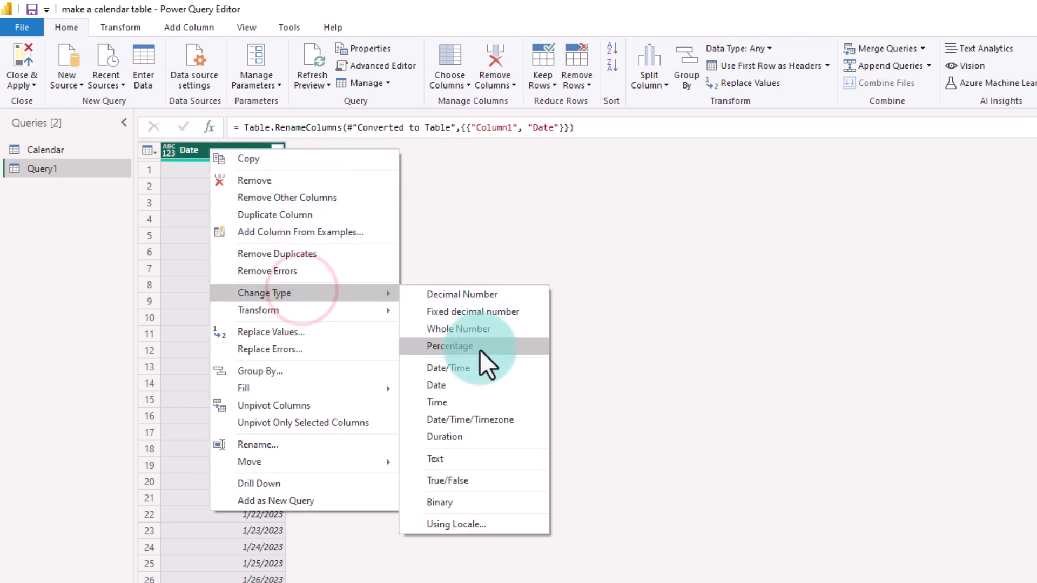
click(453, 386)
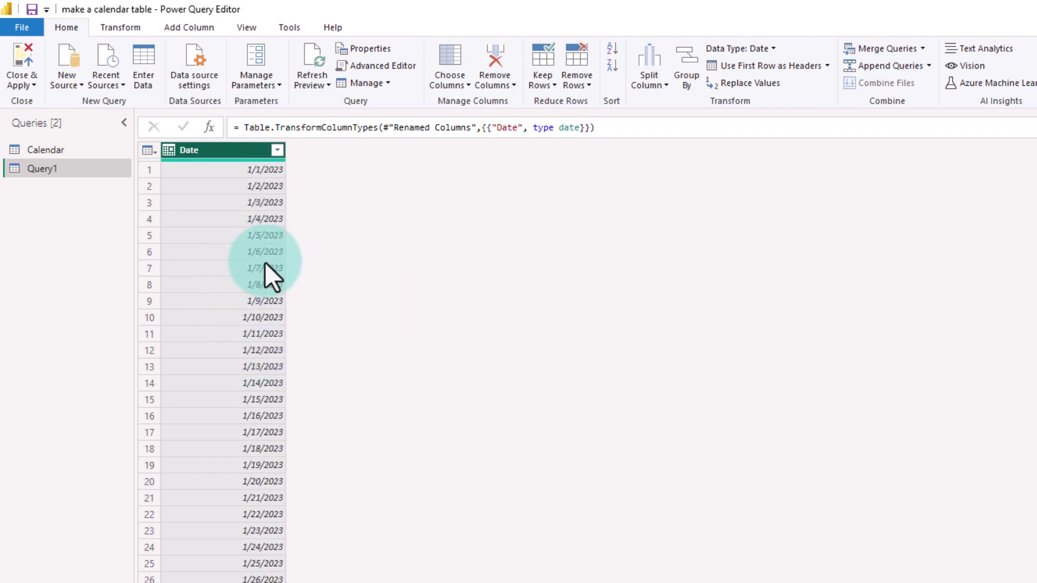
click(44, 146)
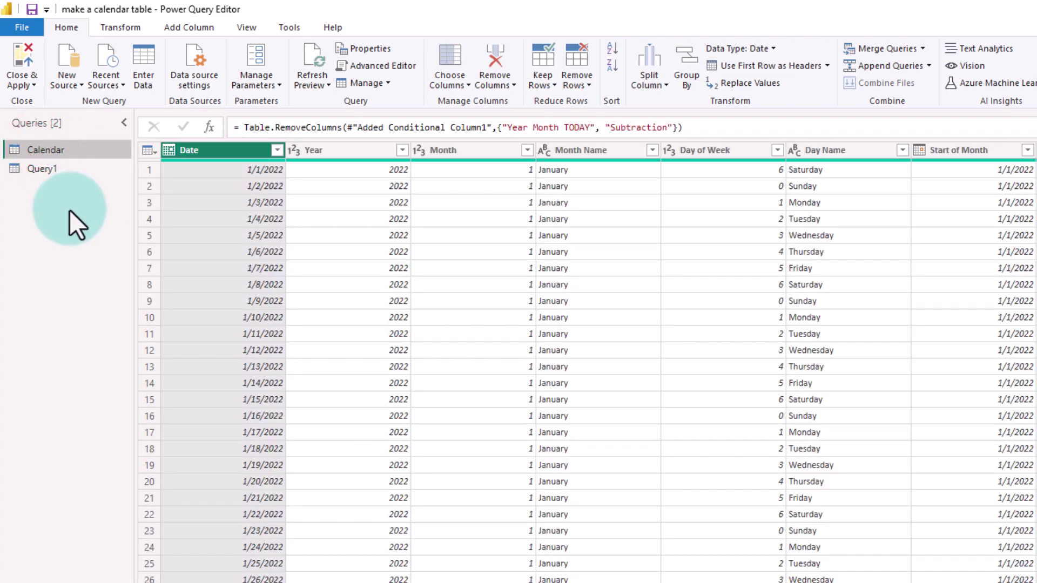
click(55, 170)
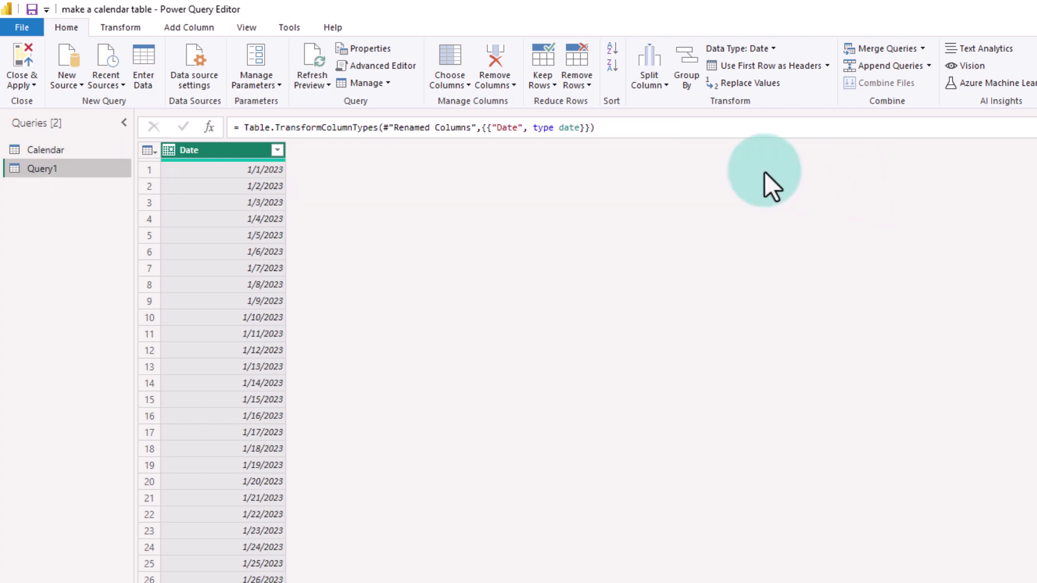
Add Year, Month and Month Name columns extracted from the Date column.
click(192, 28)
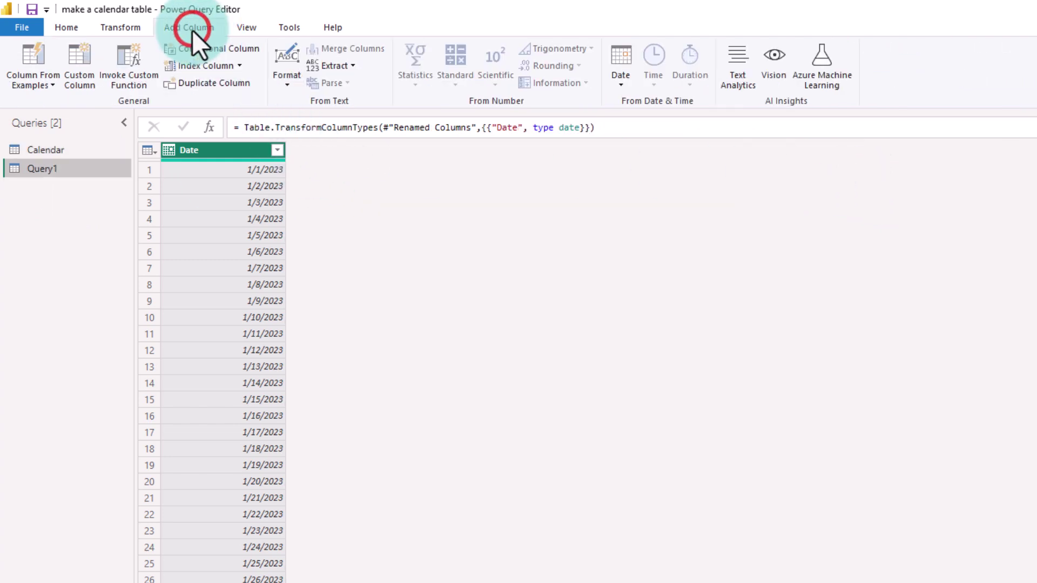
click(622, 82)
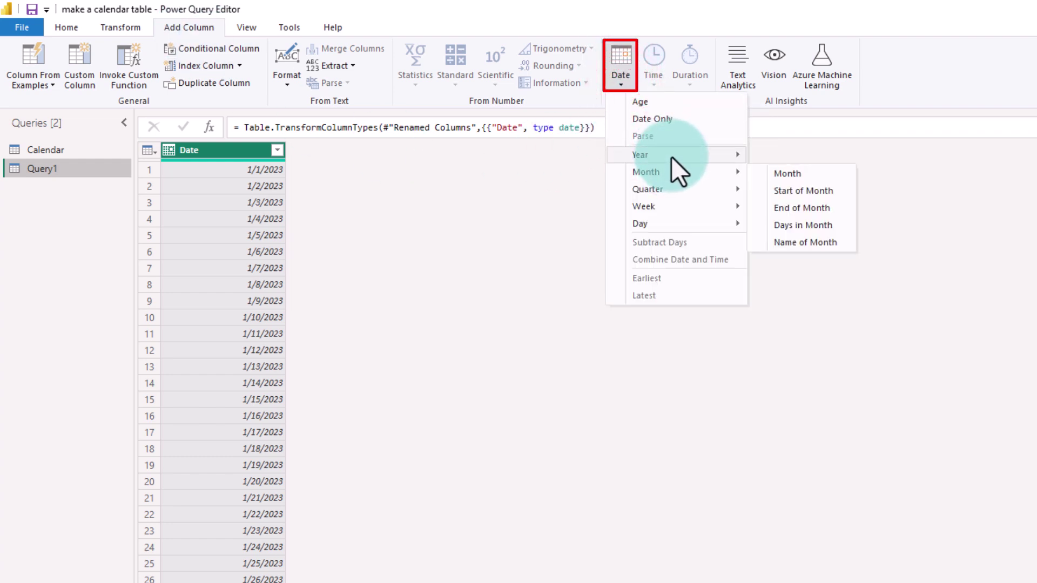
mouse_move(671, 157)
click(775, 154)
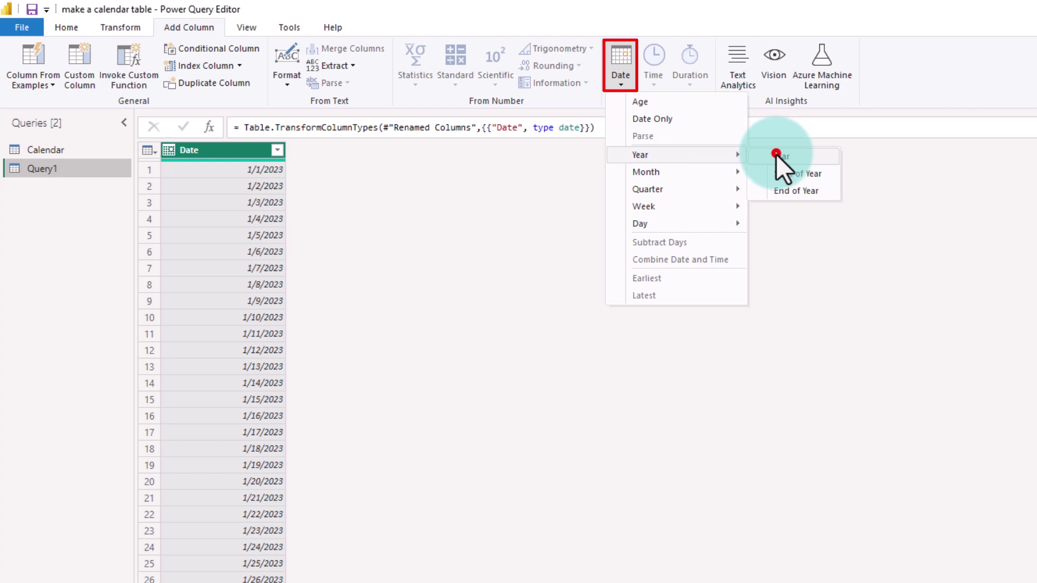
click(260, 156)
click(621, 81)
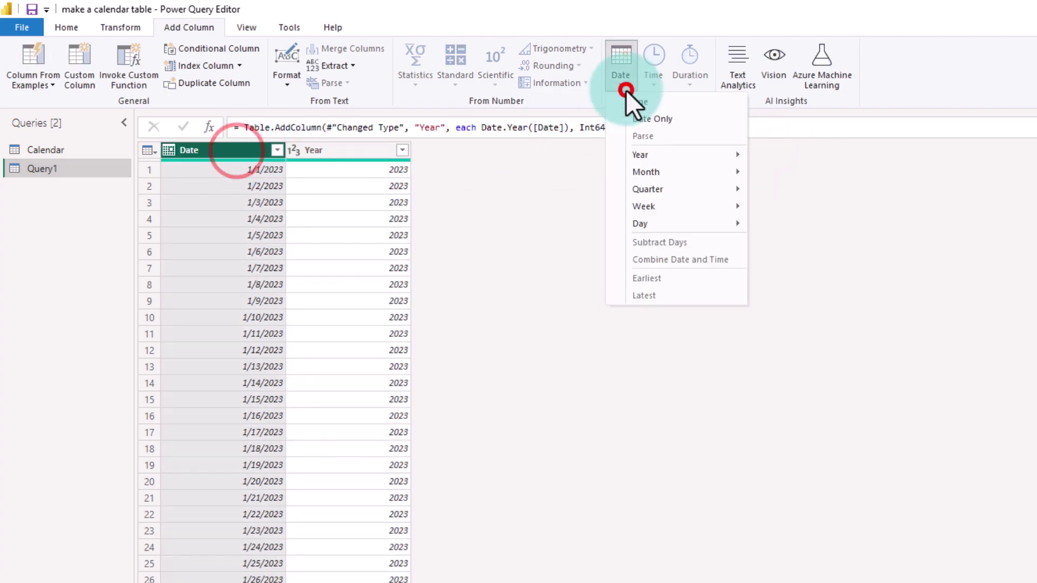
mouse_move(700, 172)
click(842, 178)
click(620, 81)
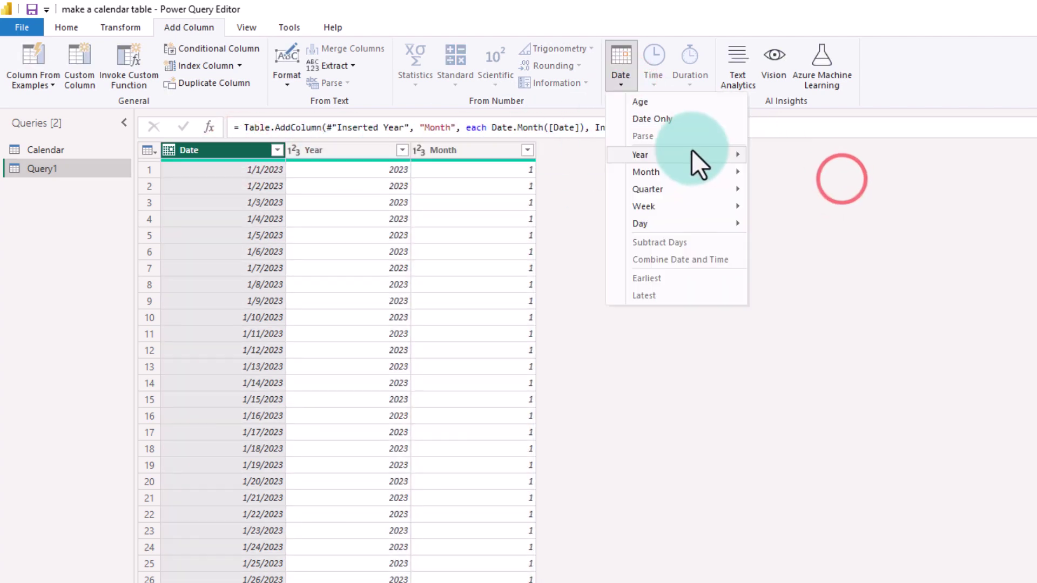
click(809, 242)
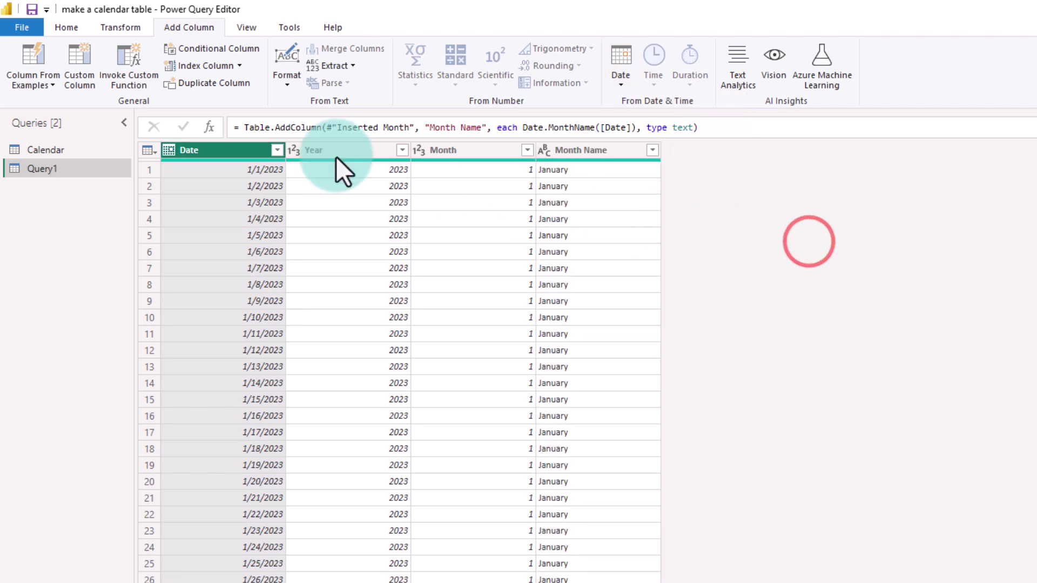
Add Day of Week and Day Name columns extracted from the Date column.
click(621, 81)
click(655, 220)
click(815, 243)
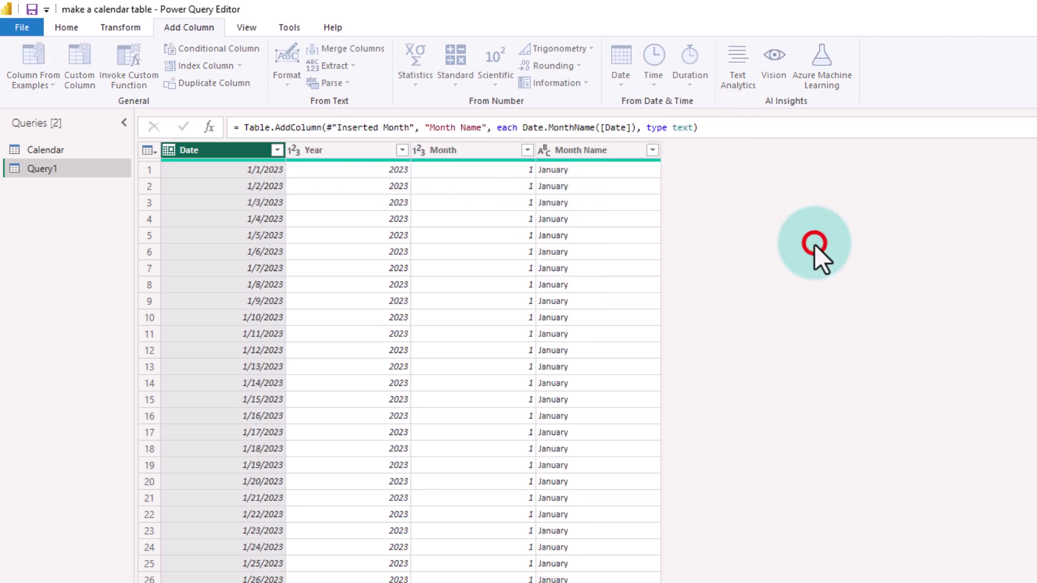
click(214, 151)
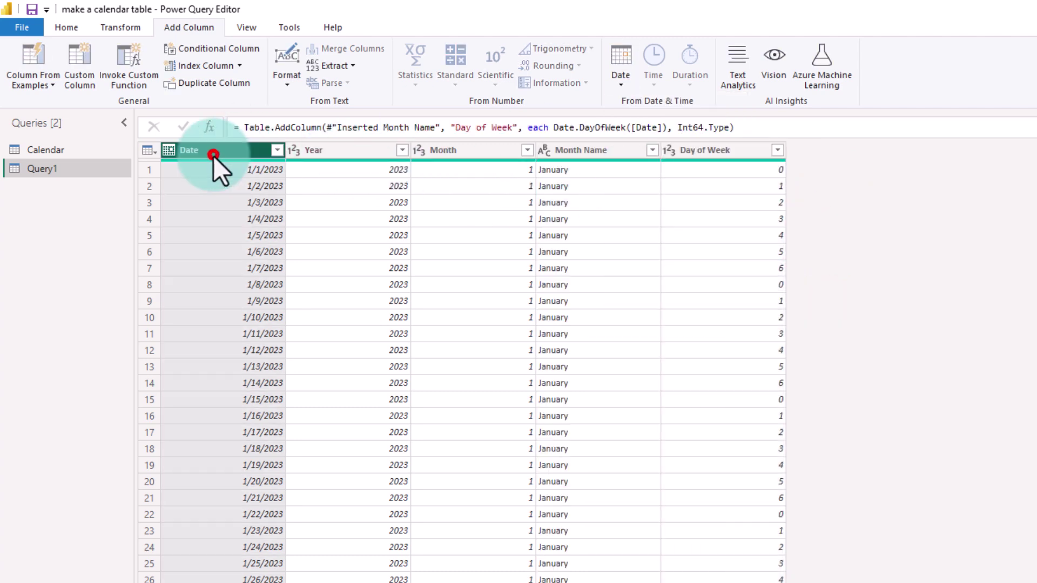
click(621, 83)
mouse_move(679, 221)
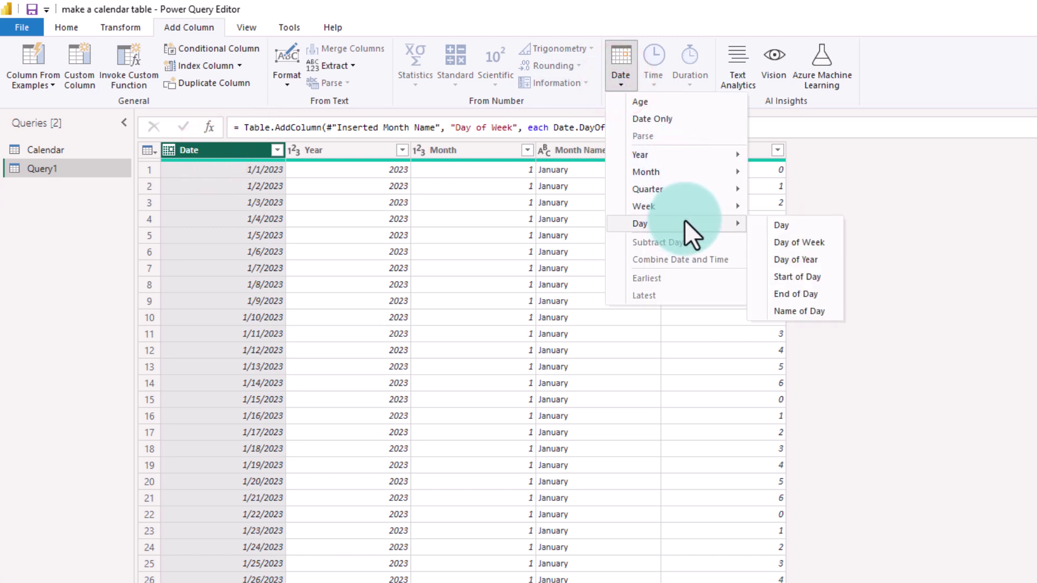
click(810, 312)
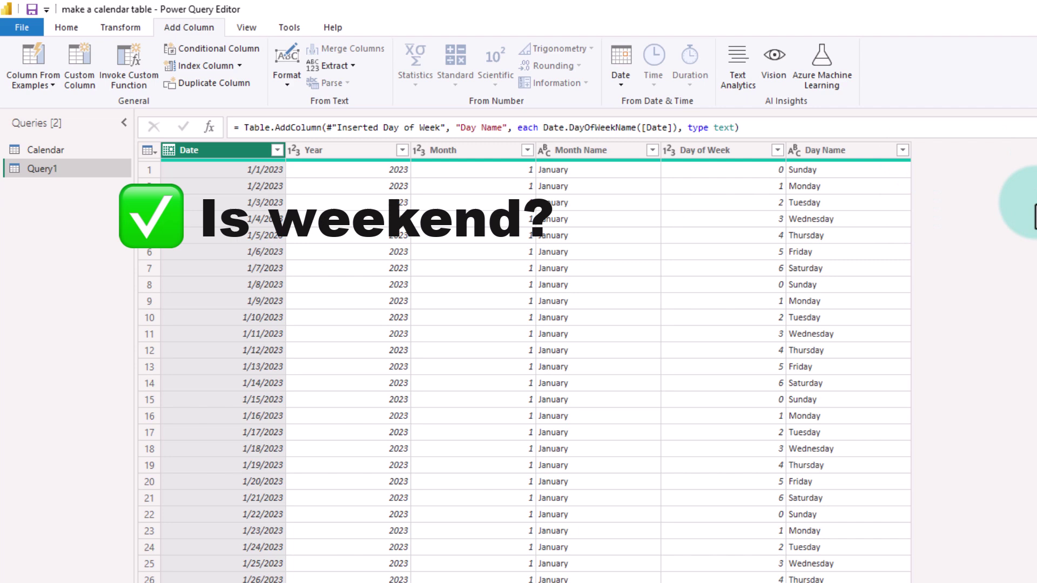
Start an Is Weekend? conditional column: if Day of Week equals 6, return Yes.
click(757, 151)
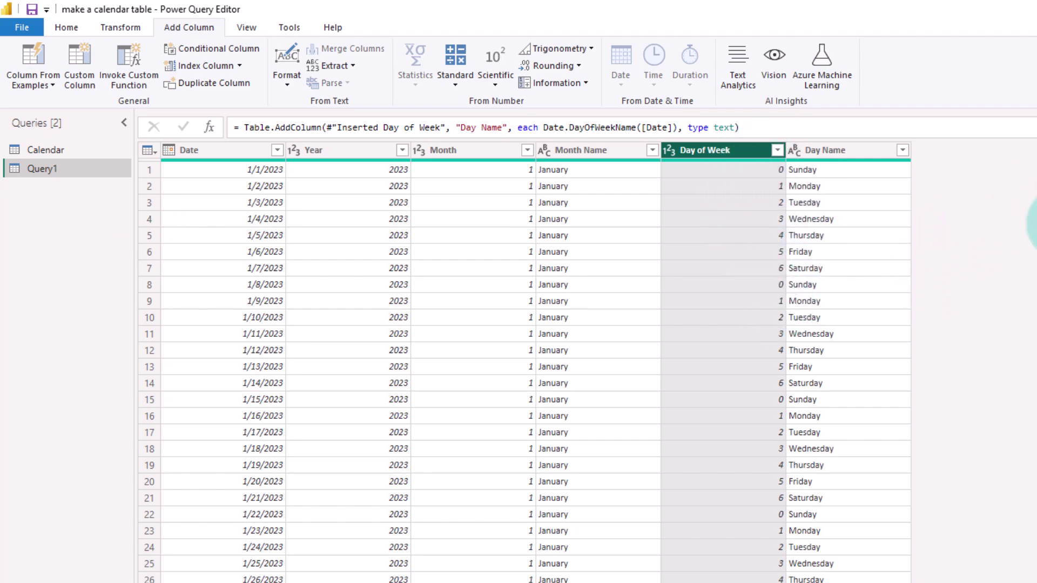
click(217, 49)
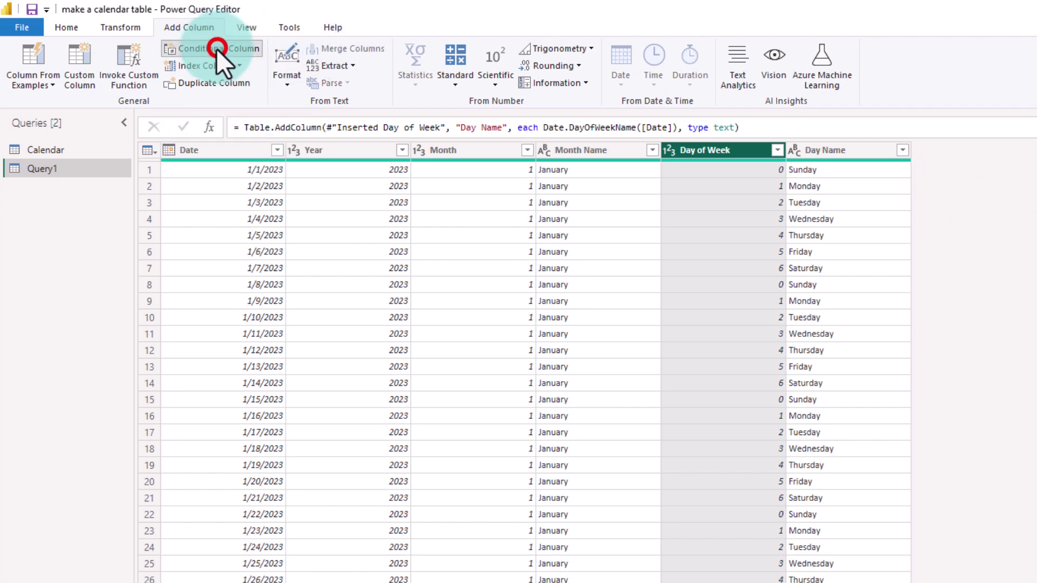
text(Is Weekend?)
click(375, 365)
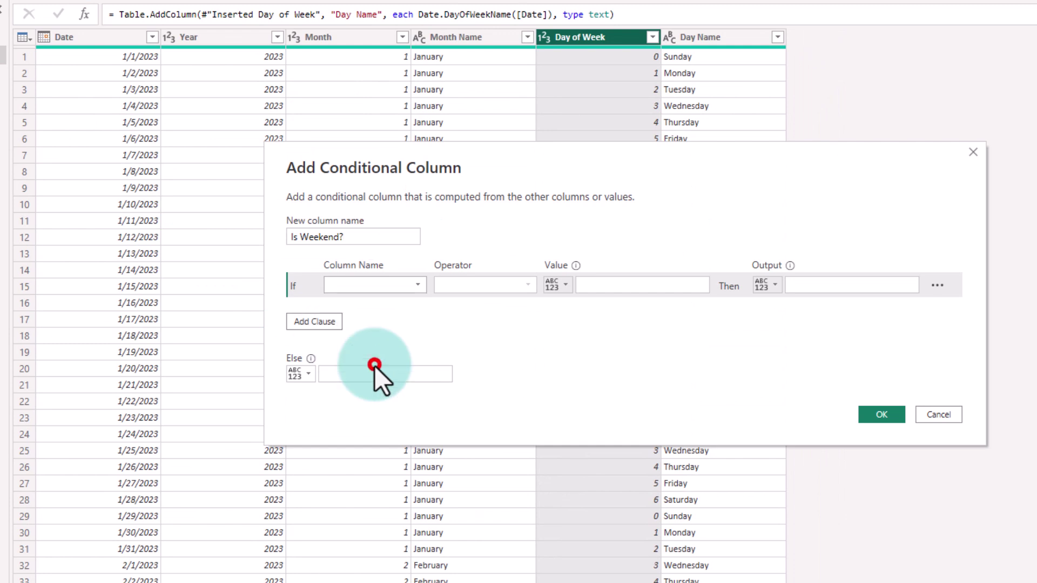
click(625, 290)
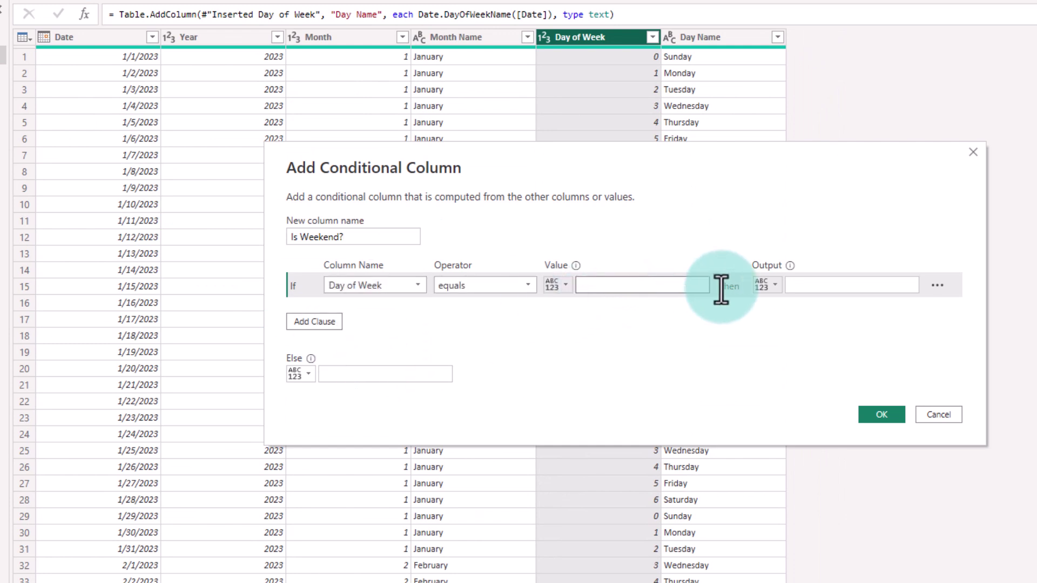
text(6)
click(805, 285)
text(Yes)
Add Else If Day of Week equals 0 then Yes, Else No, and create the column.
click(314, 321)
click(376, 310)
click(379, 389)
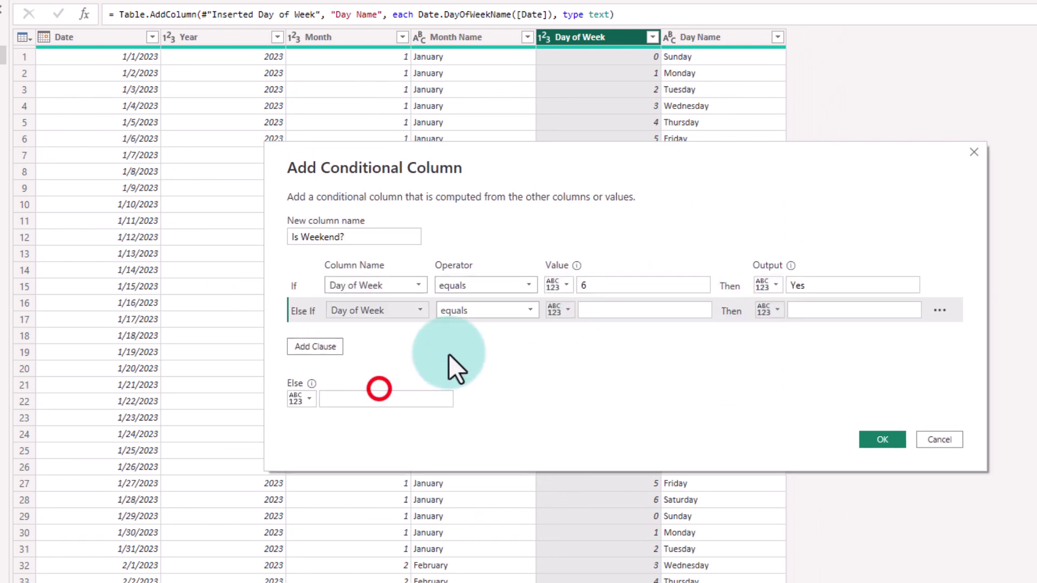
click(627, 309)
text(0)
click(856, 311)
text(Yes)
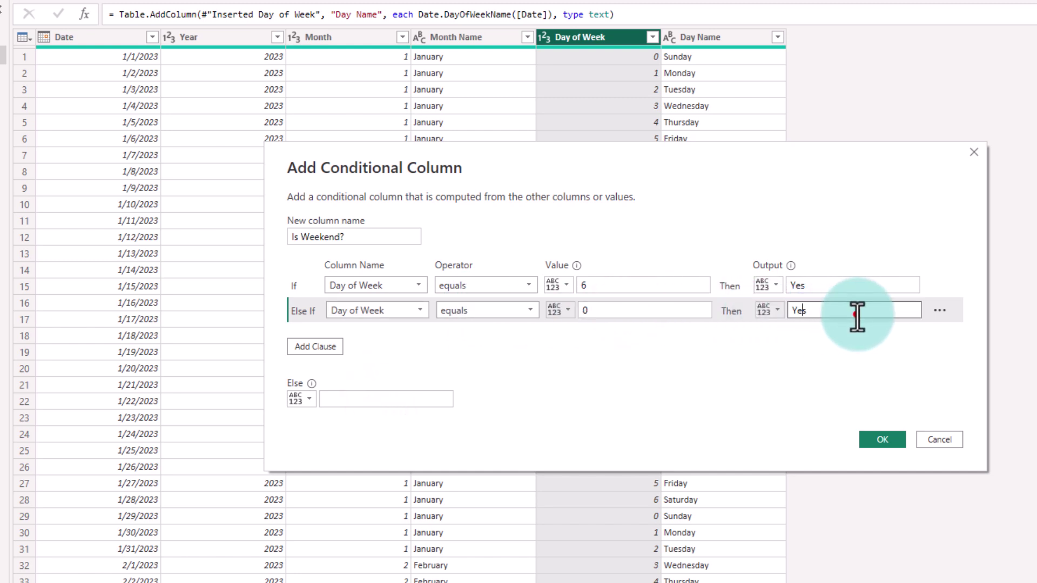
click(393, 400)
text(No)
click(883, 439)
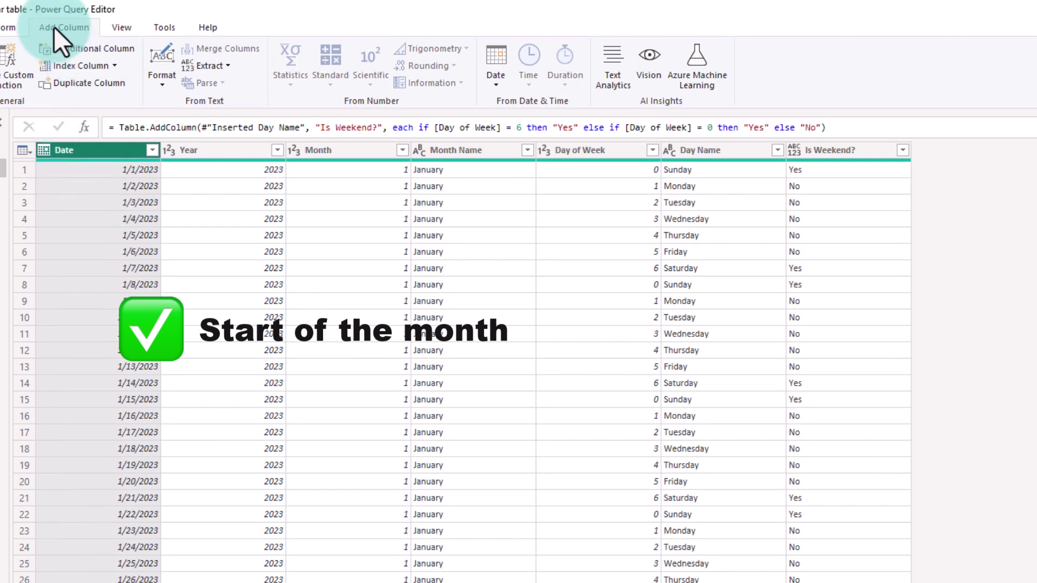
Add a Start of Month column from Date using Date > Month > Start of Month.
click(497, 81)
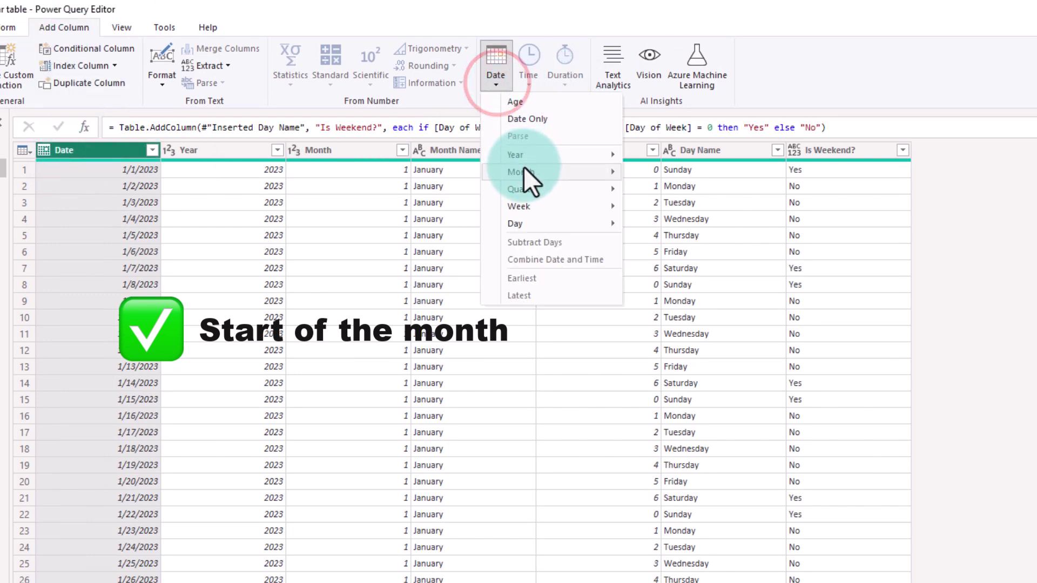
mouse_move(523, 172)
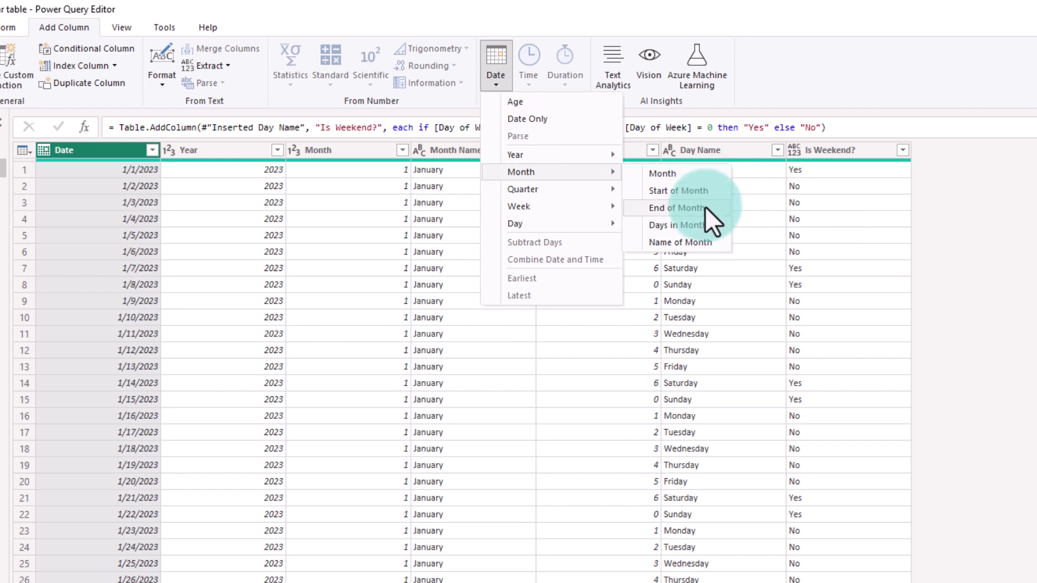
click(699, 191)
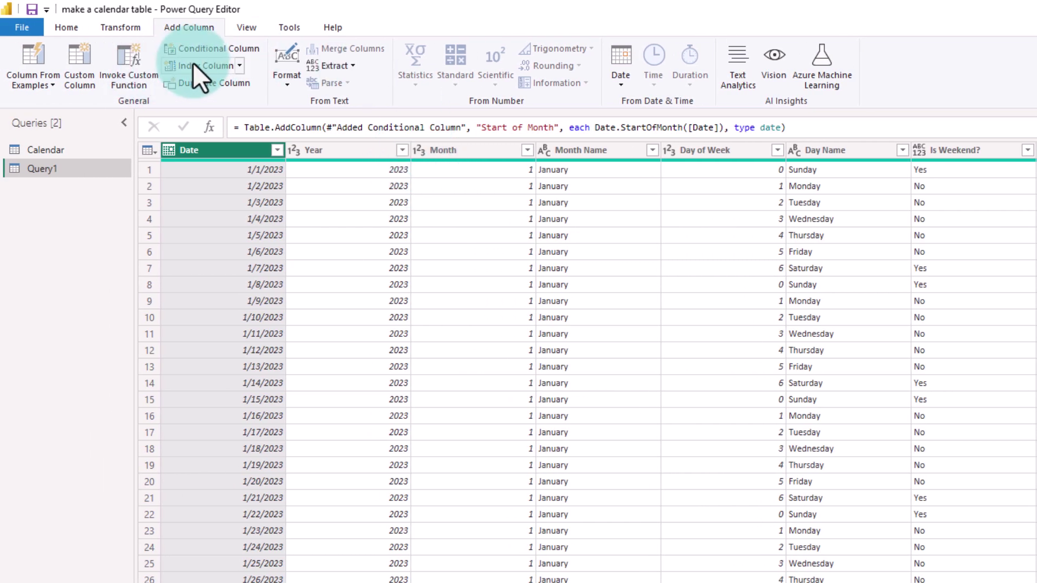
Add a custom column Year Month with the formula [Year] * 100 + [Month].
click(84, 63)
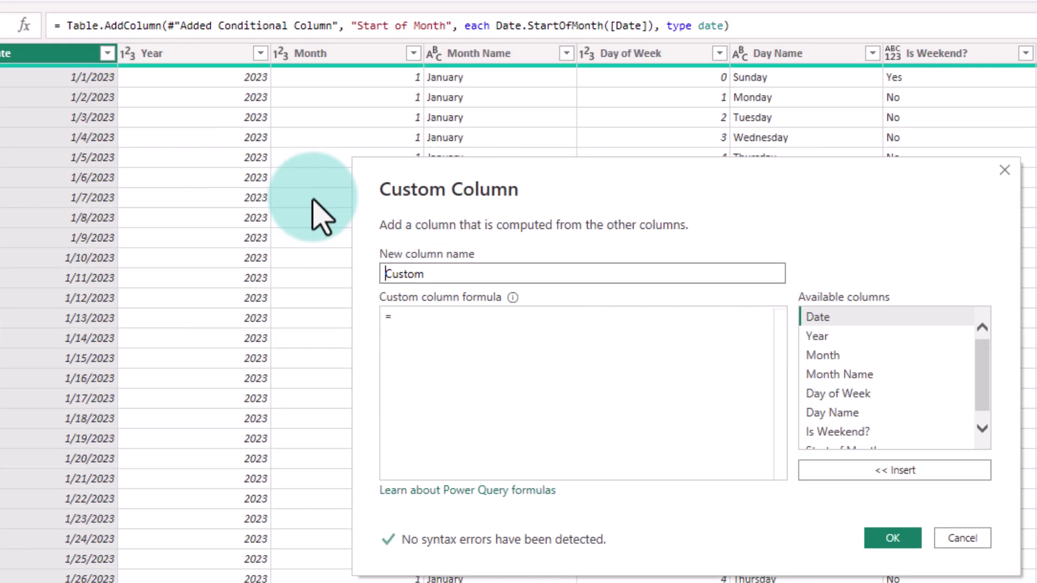
text(Year Month)
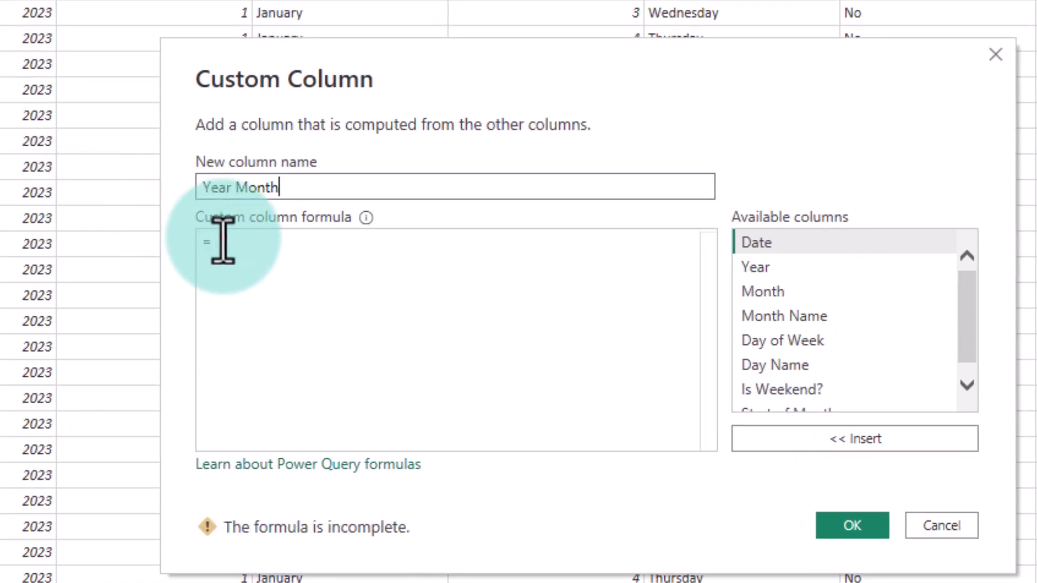
click(220, 242)
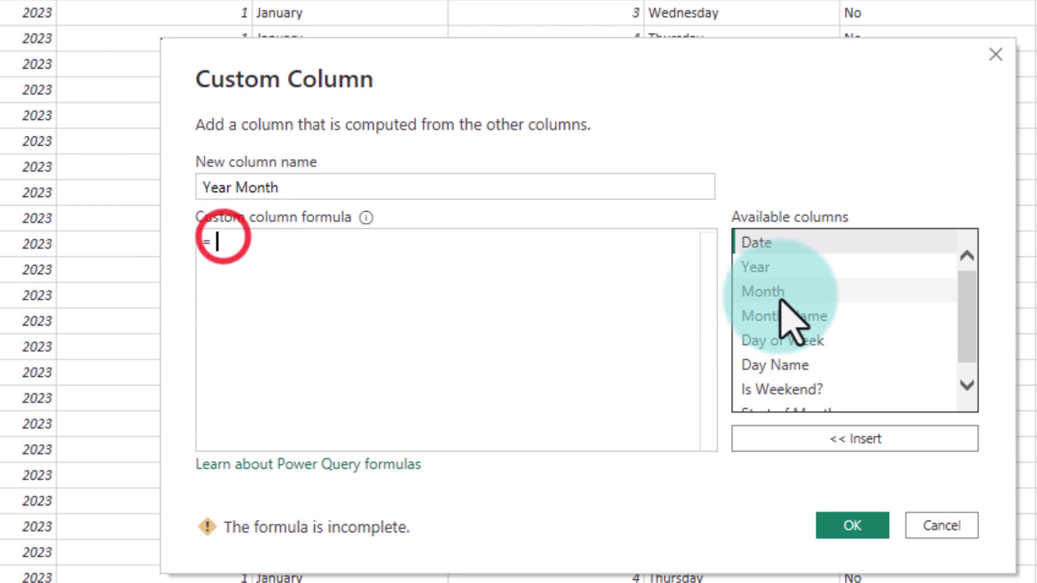
click(780, 273)
click(855, 437)
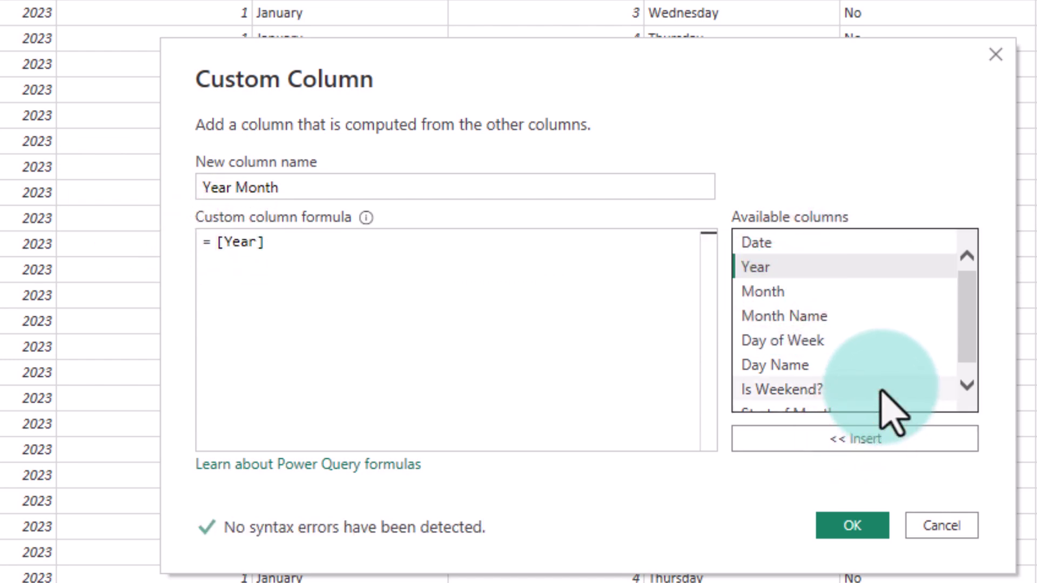
text(* 01)
text(00 +)
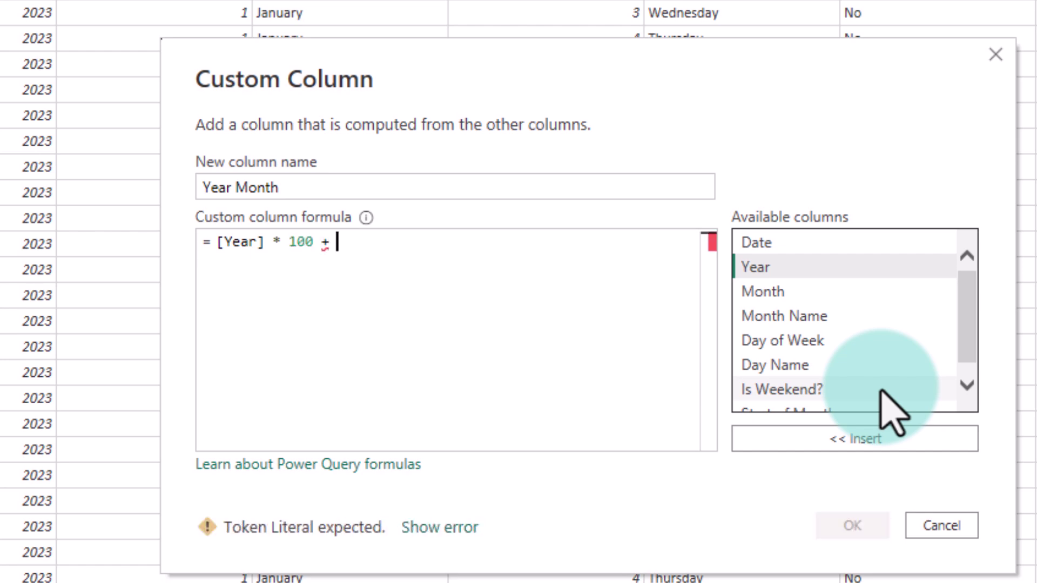
click(759, 293)
click(861, 440)
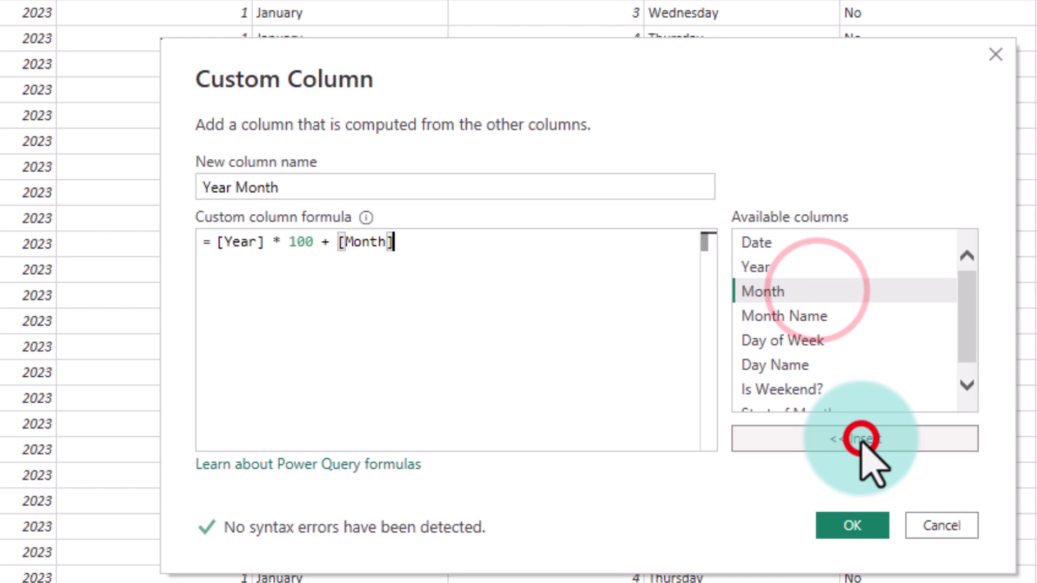
click(852, 525)
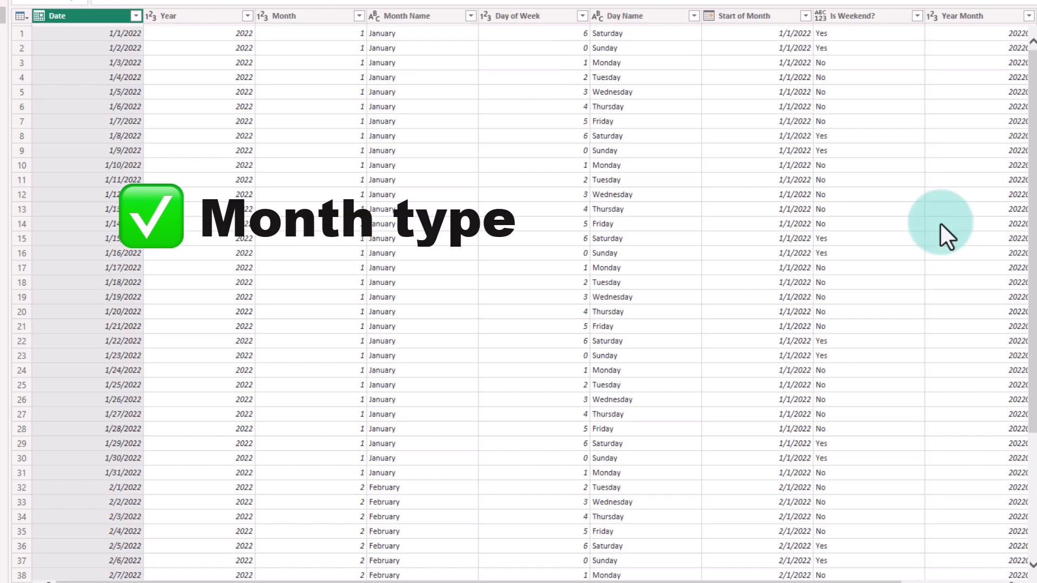
Scroll through Month Type rows to check This Month, Next Month and Other Month values.
click(891, 581)
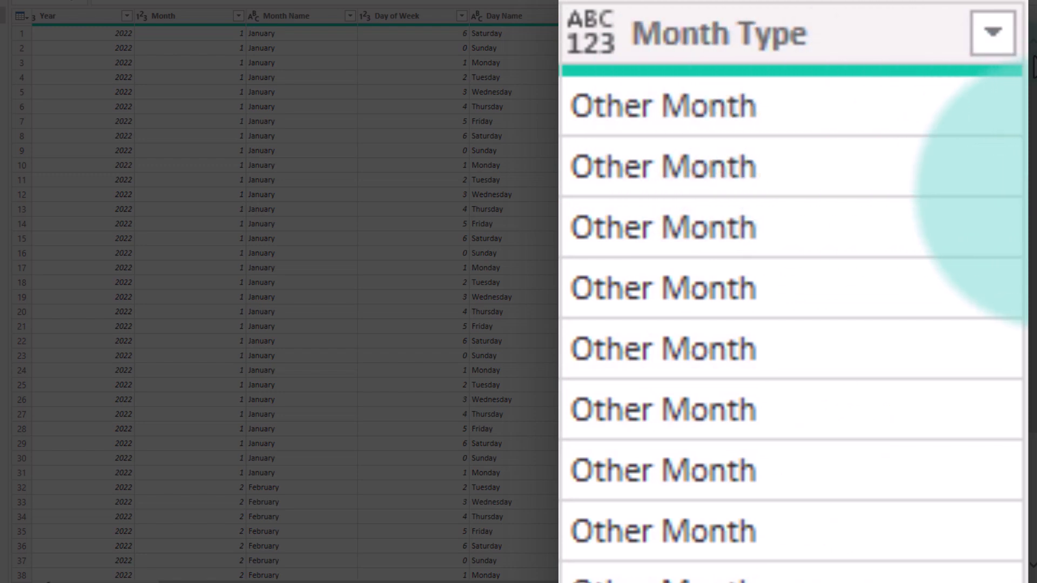
click(1030, 324)
click(849, 393)
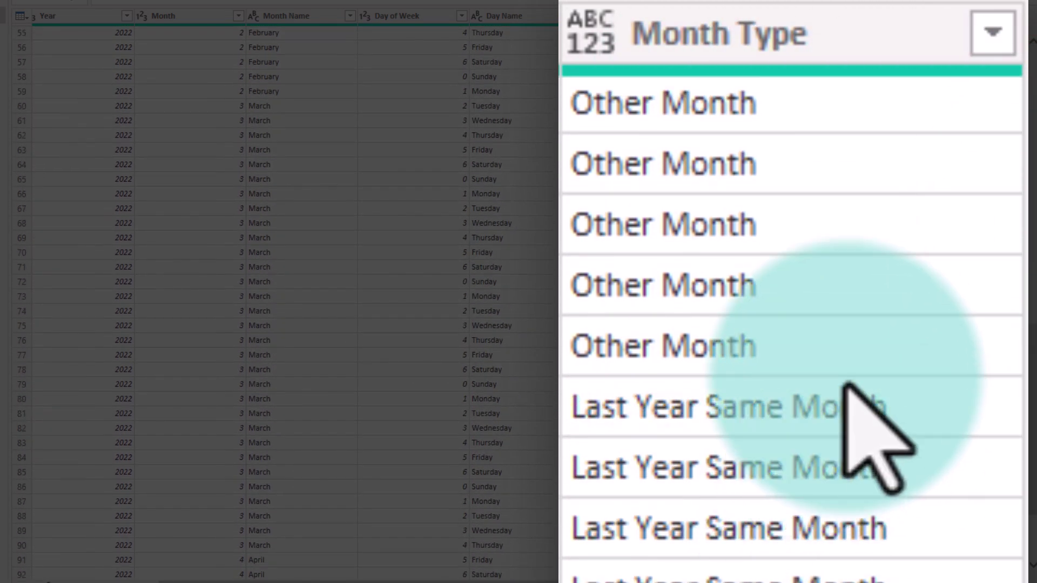
drag(1032, 324, 1032, 411)
click(696, 567)
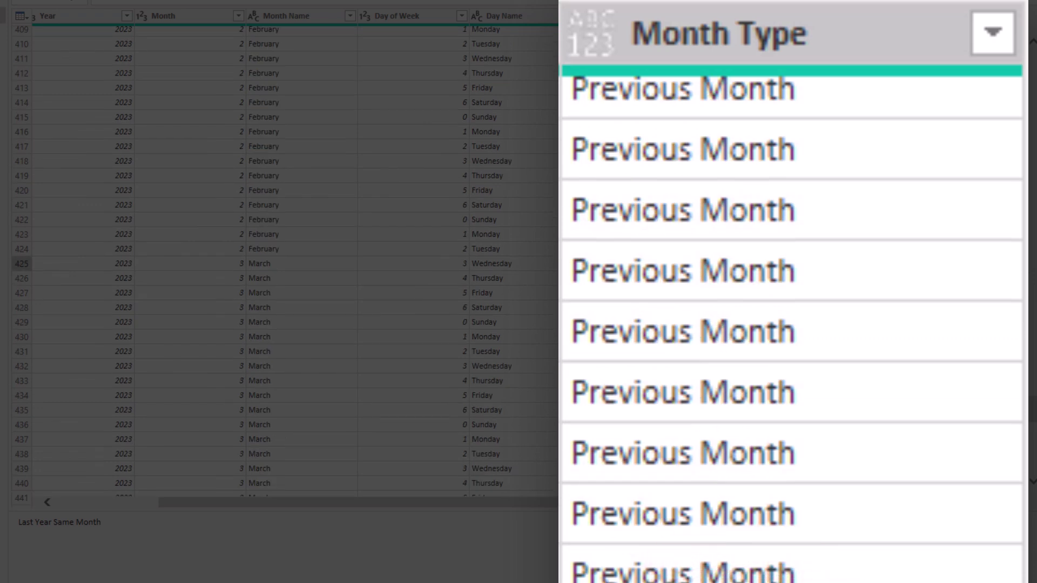
scroll(283, 259, down, 10)
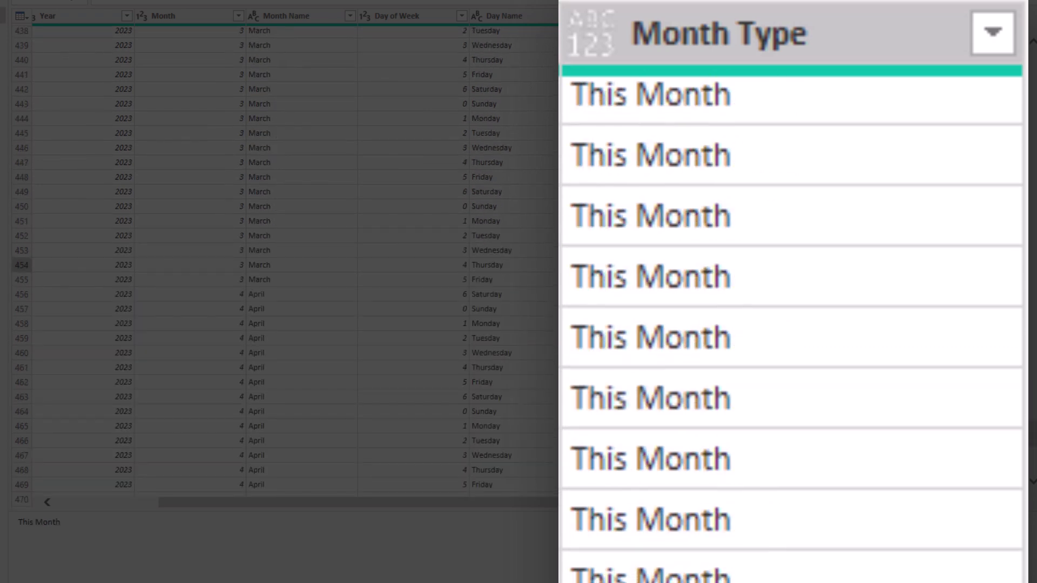
click(696, 294)
scroll(283, 260, down, 20)
click(940, 246)
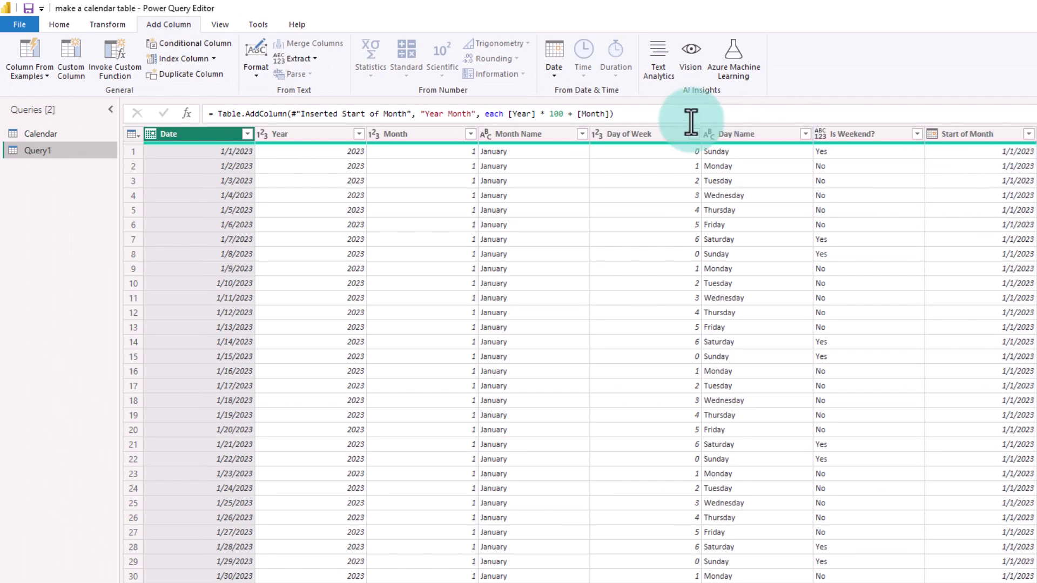
Add a custom column named Current Month with the formula = DateTime.LocalNow().
click(72, 62)
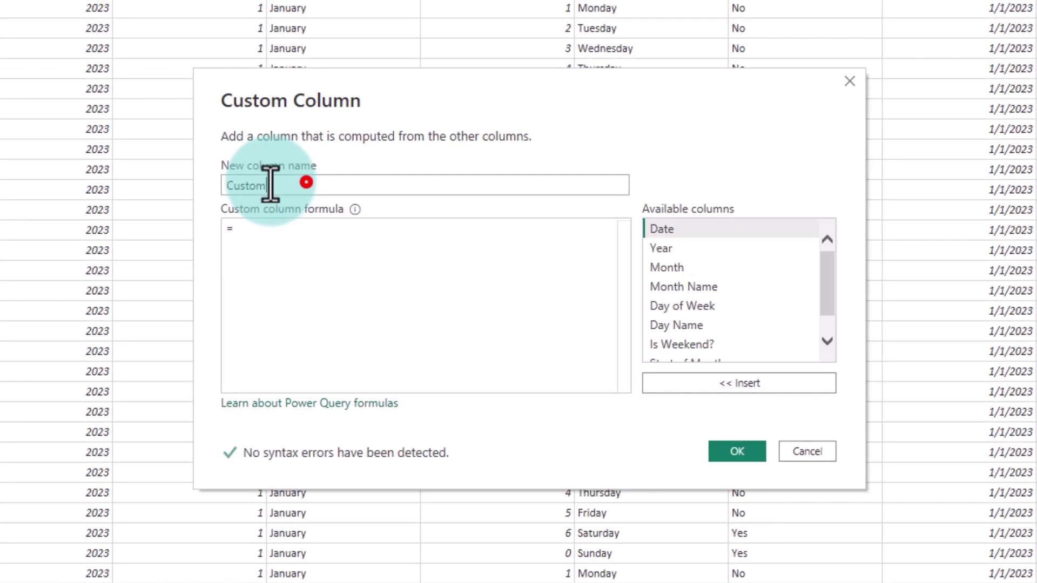
double_click(270, 186)
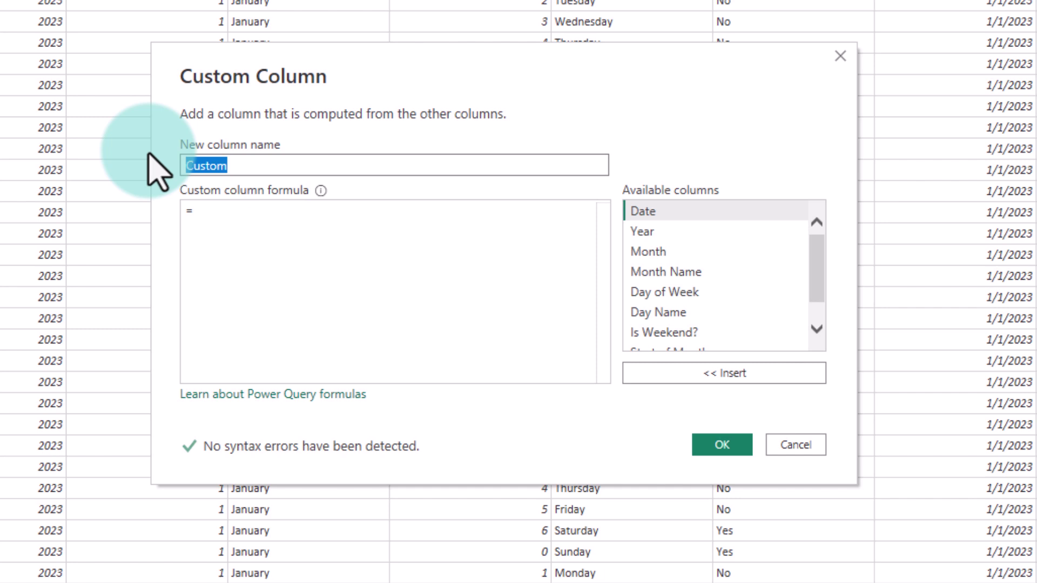
text(Current)
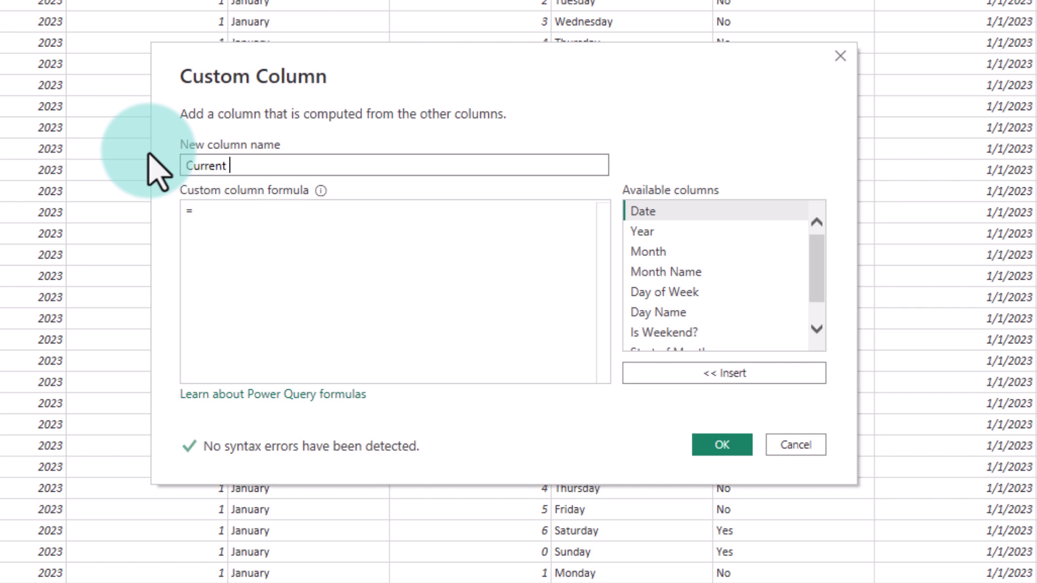
text( Month)
click(641, 247)
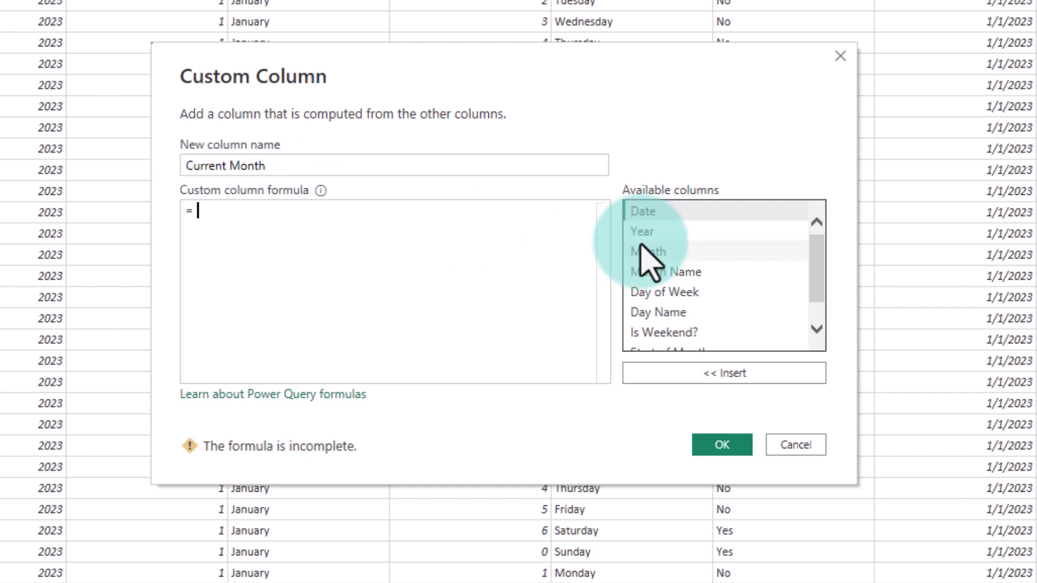
text(now)
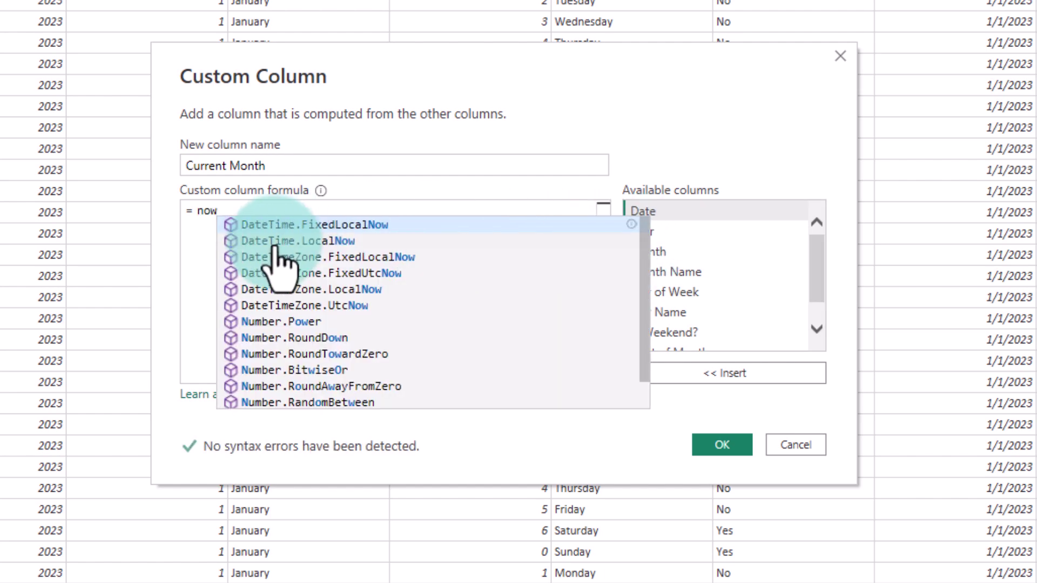
click(324, 244)
drag(229, 219, 192, 215)
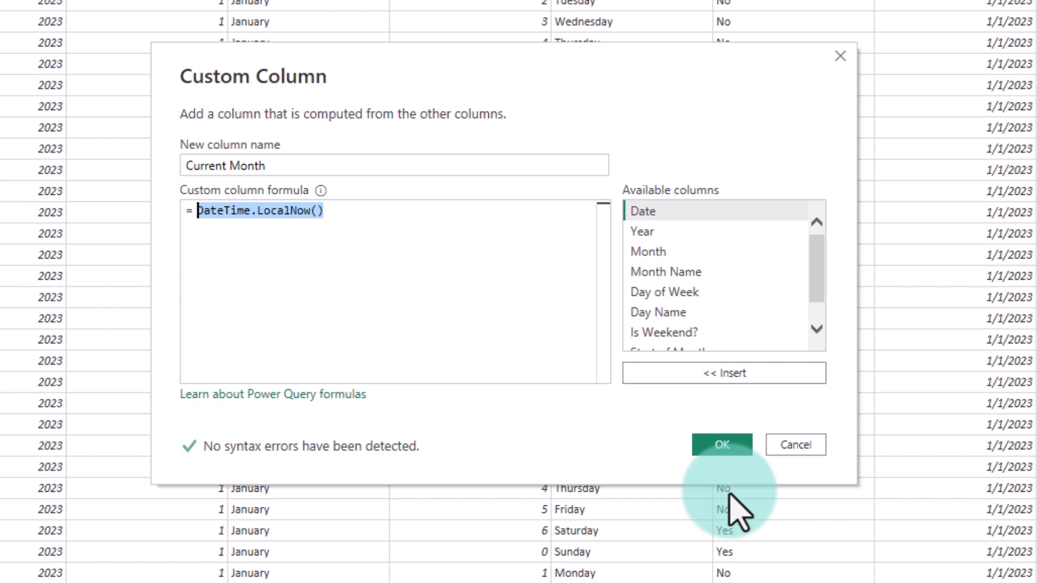
click(722, 445)
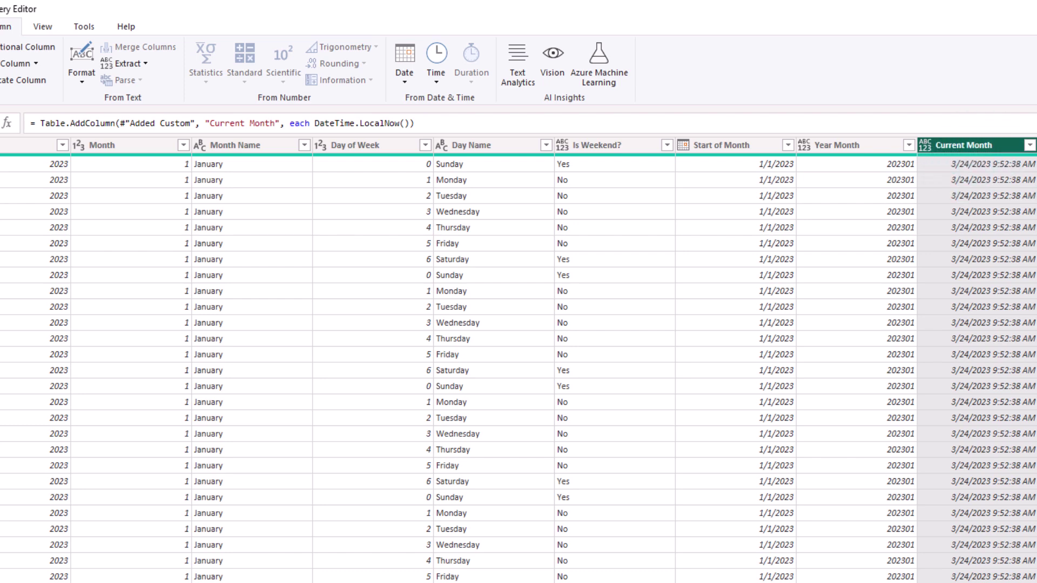
Wrap the Current Month formula in Date.StartOfMonth so every row shows 3/1/2023.
click(504, 349)
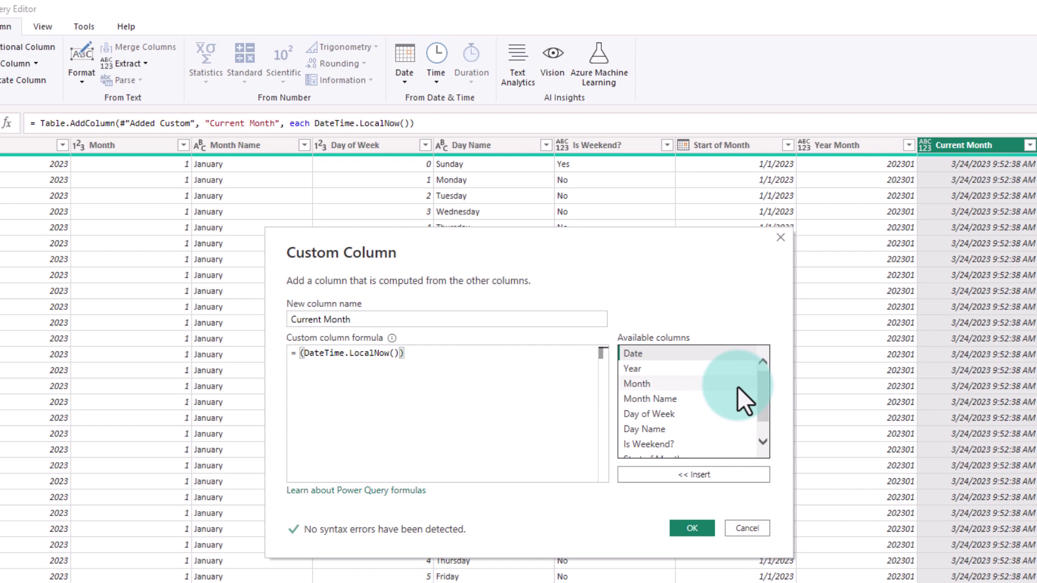
text(start)
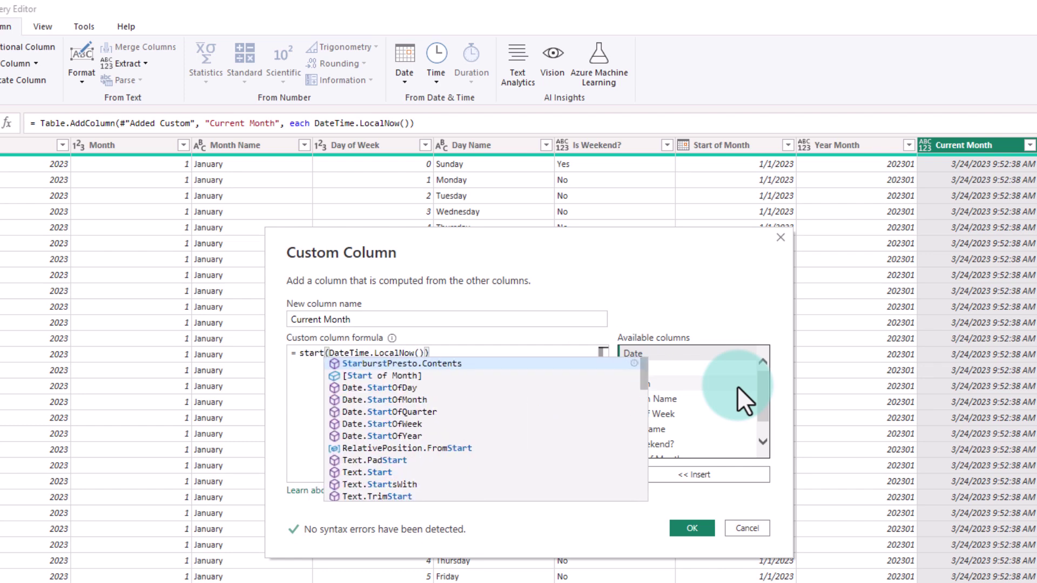
key(Down)
key(Down)
key(Down)
key(Tab)
key(Return)
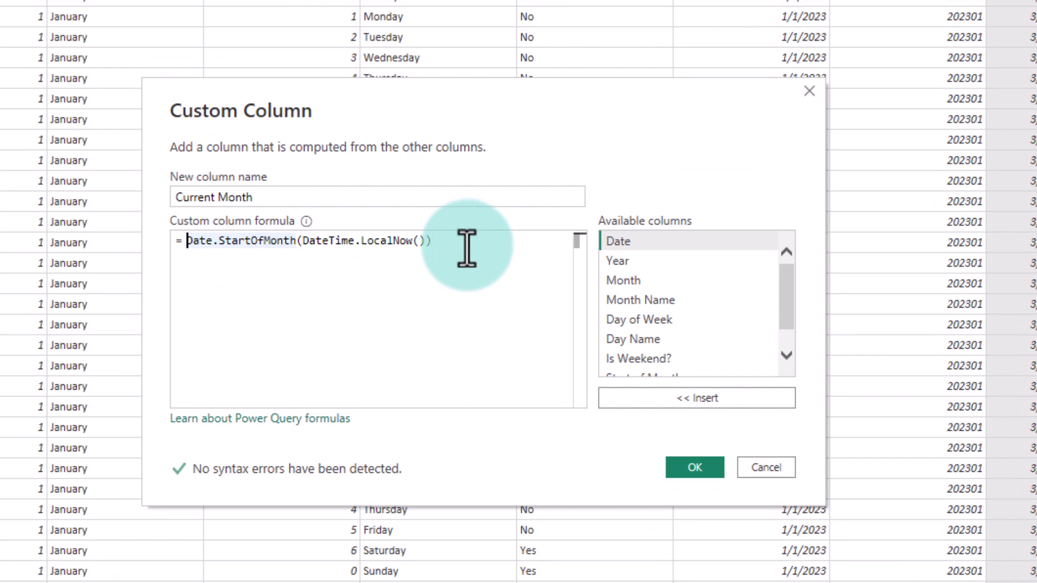
Rewrite the Current Month formula as let cm = Date.StartOfMonth(DateTime.LocalNow()) in Date.Year(cm)*100 + Date.Month(cm).
triple_click(473, 261)
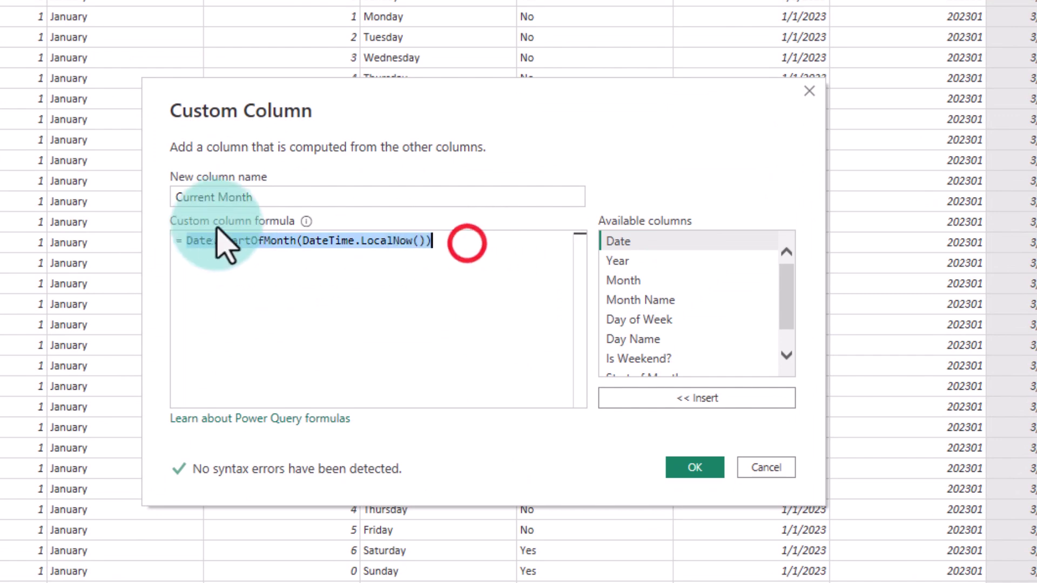
click(184, 241)
text(1)
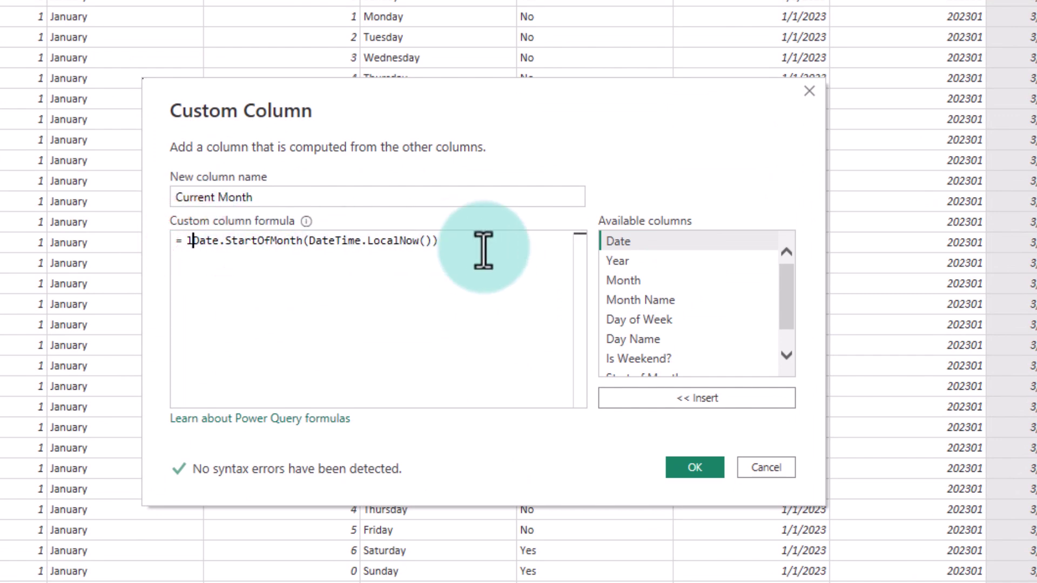
text(et )
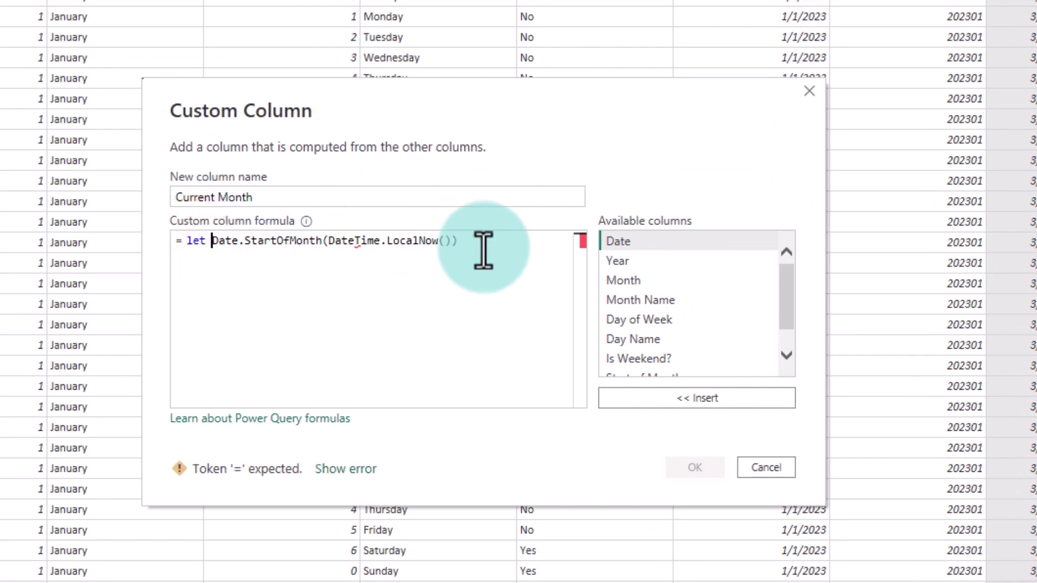
text(cm =)
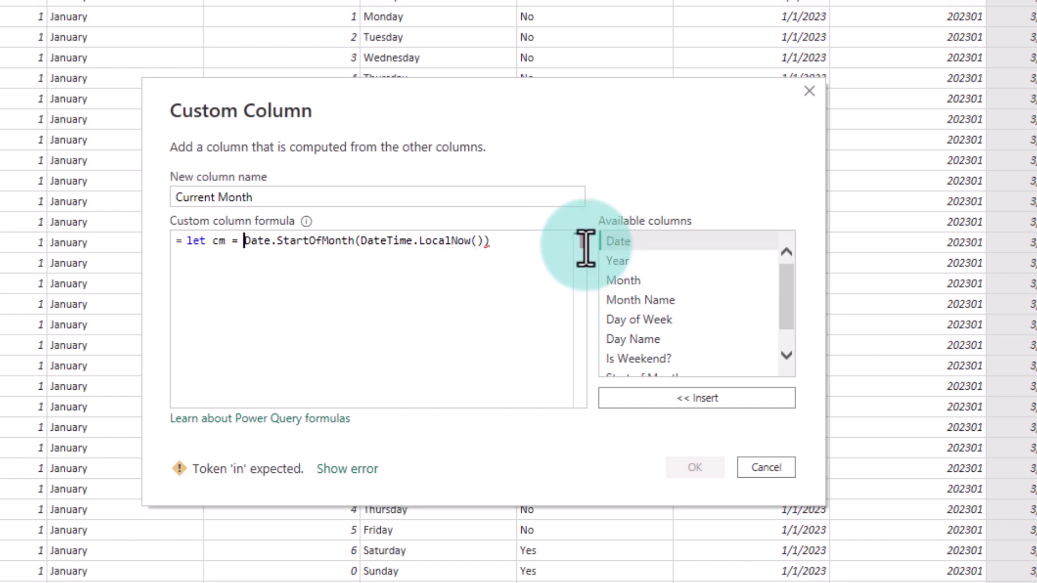
click(586, 247)
key(Return)
text(in )
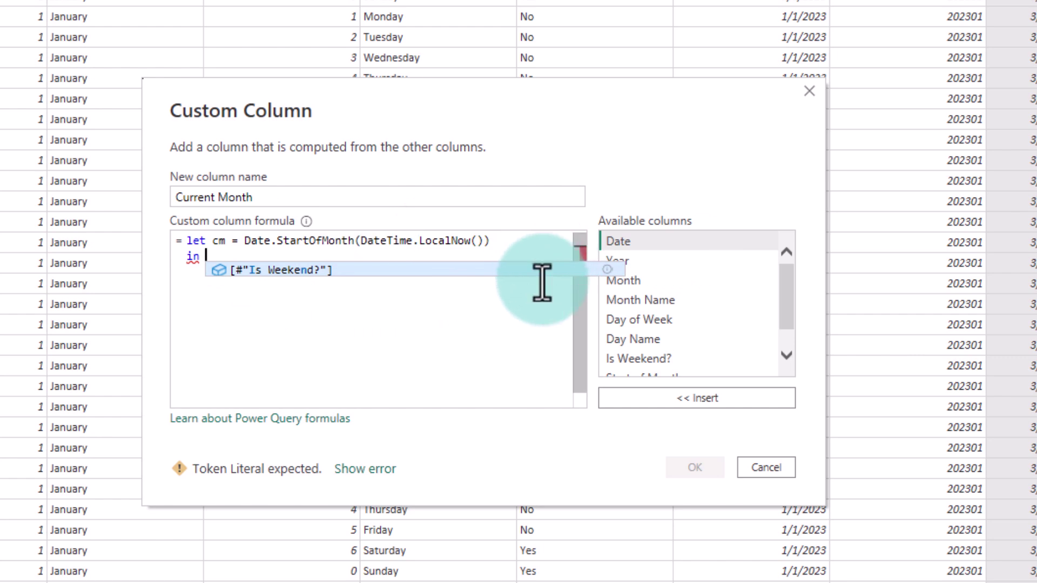
text(Date.Year(d)
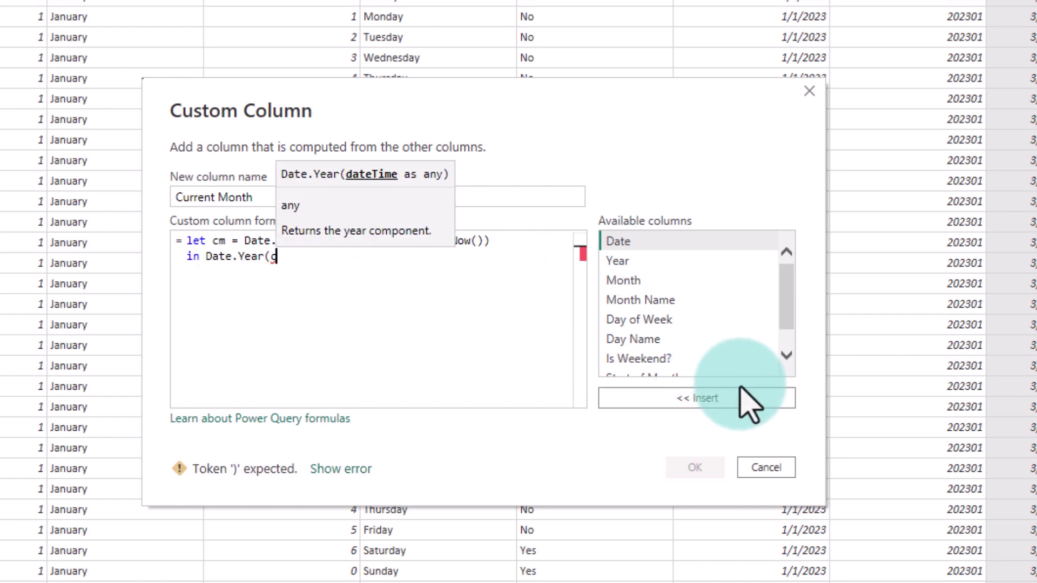
text(m) * 1)
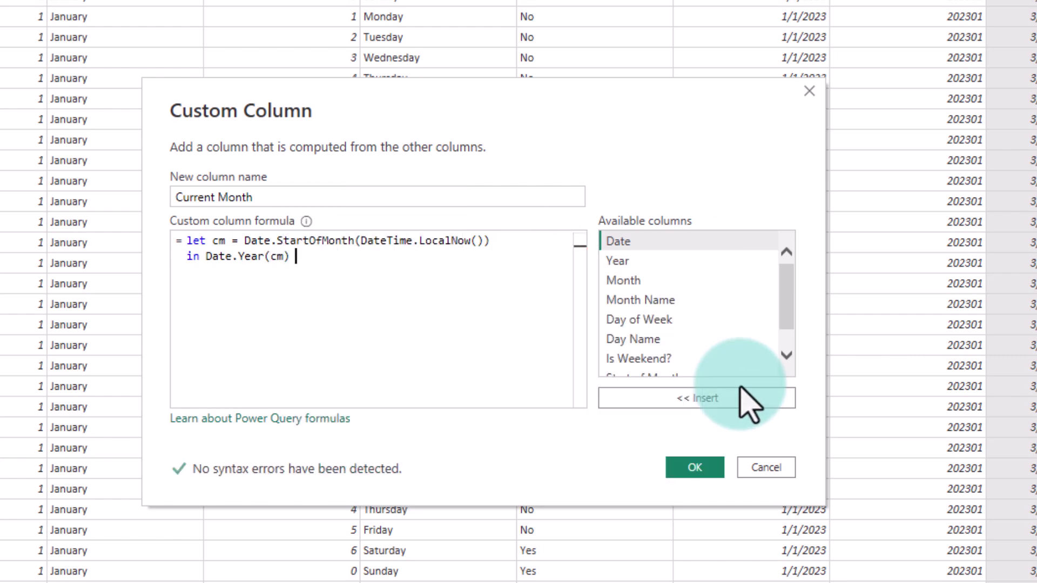
text(00 + d)
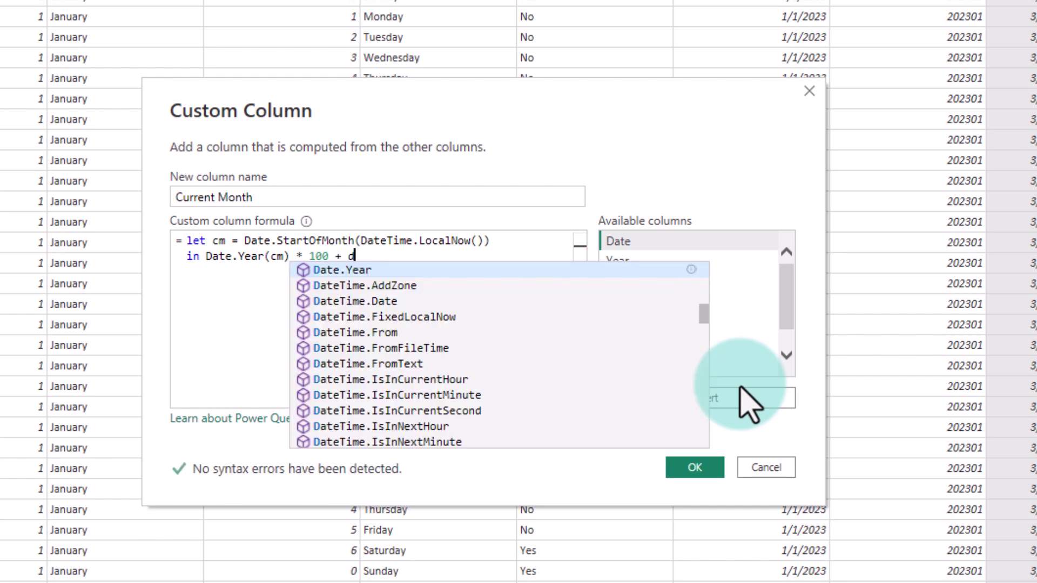
key(BackSpace)
text(Date.Month)
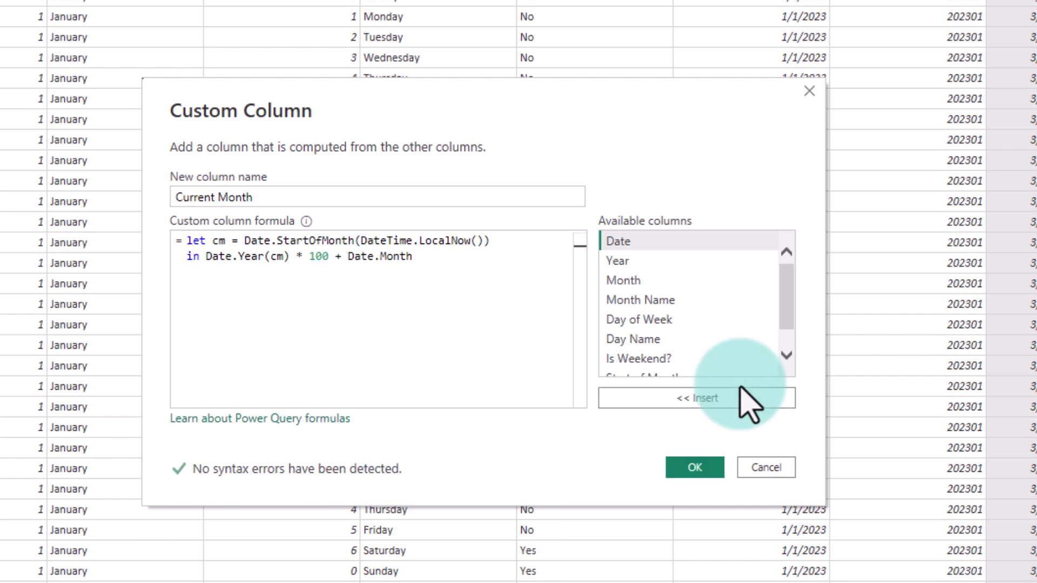
text((cm))
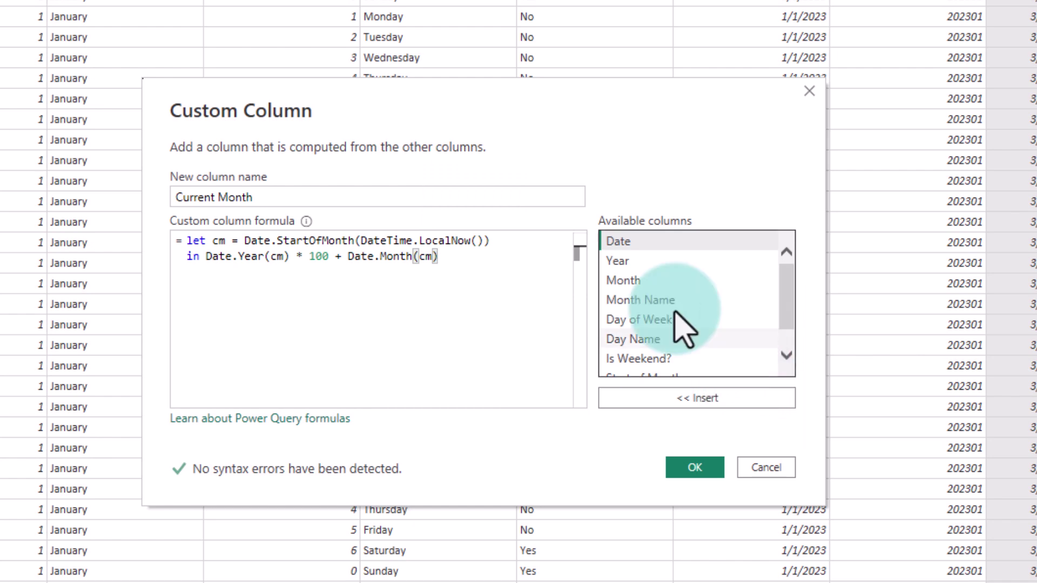
drag(473, 262, 208, 264)
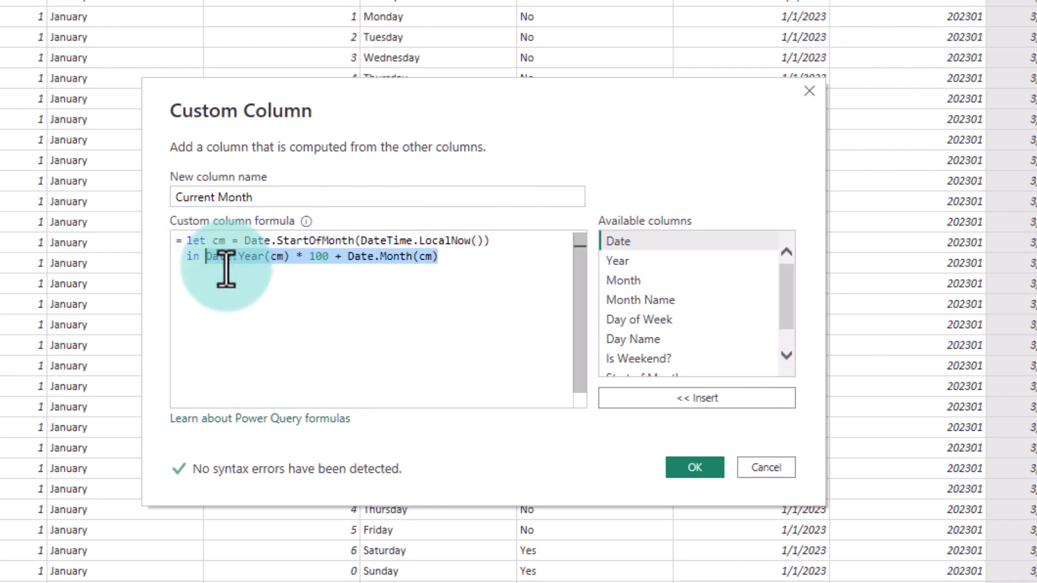
double_click(218, 241)
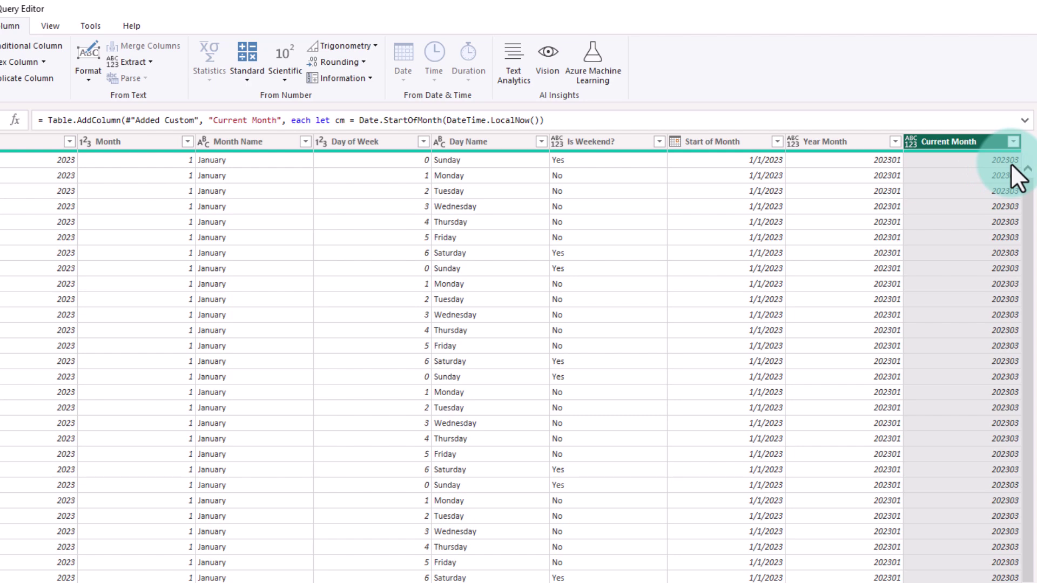
Subtract Current Month from Year Month into a new Subtraction column.
click(844, 137)
click(949, 141)
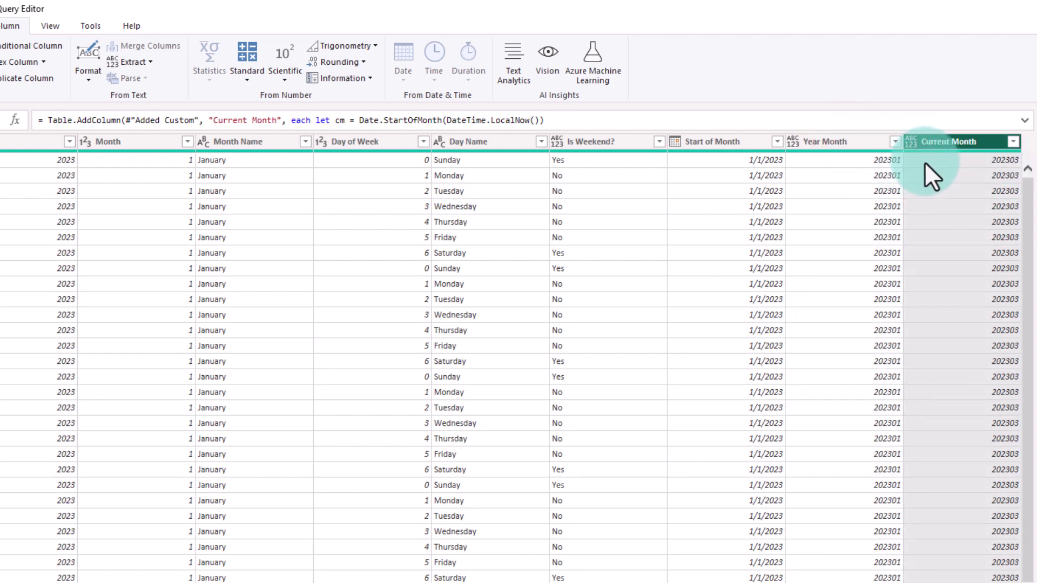
click(844, 141)
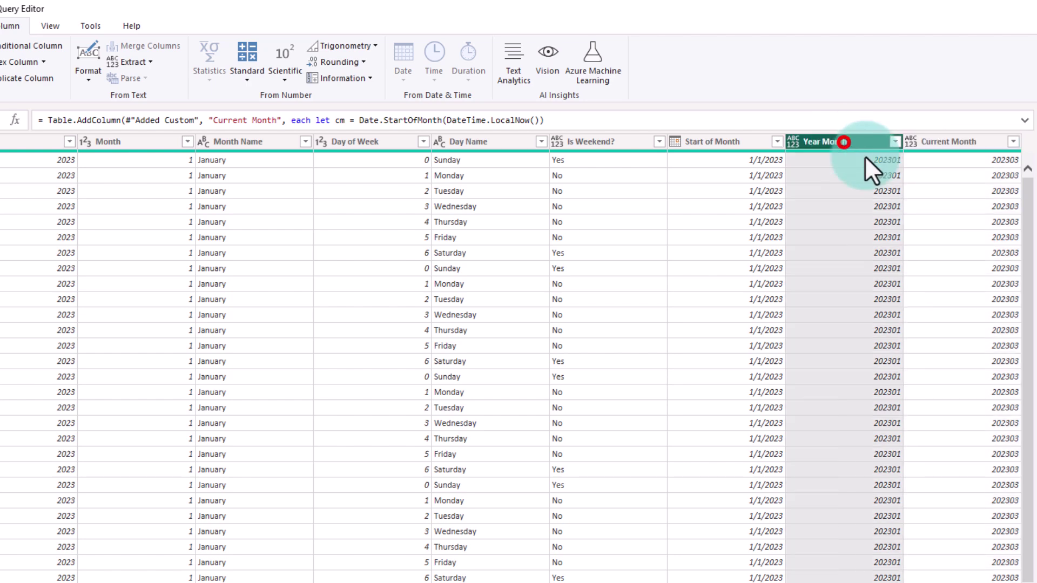
ctrl+click(967, 143)
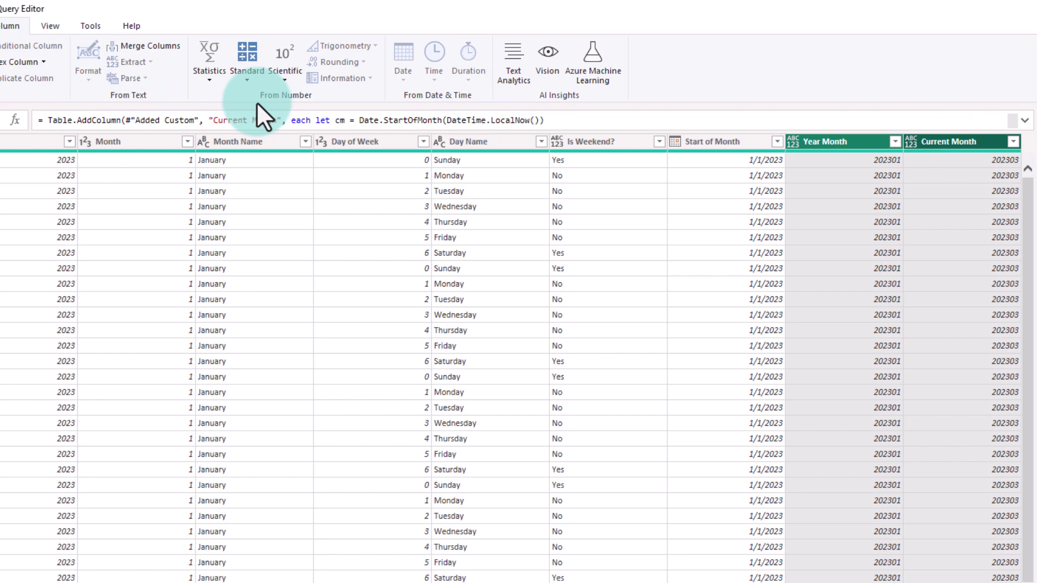
click(248, 80)
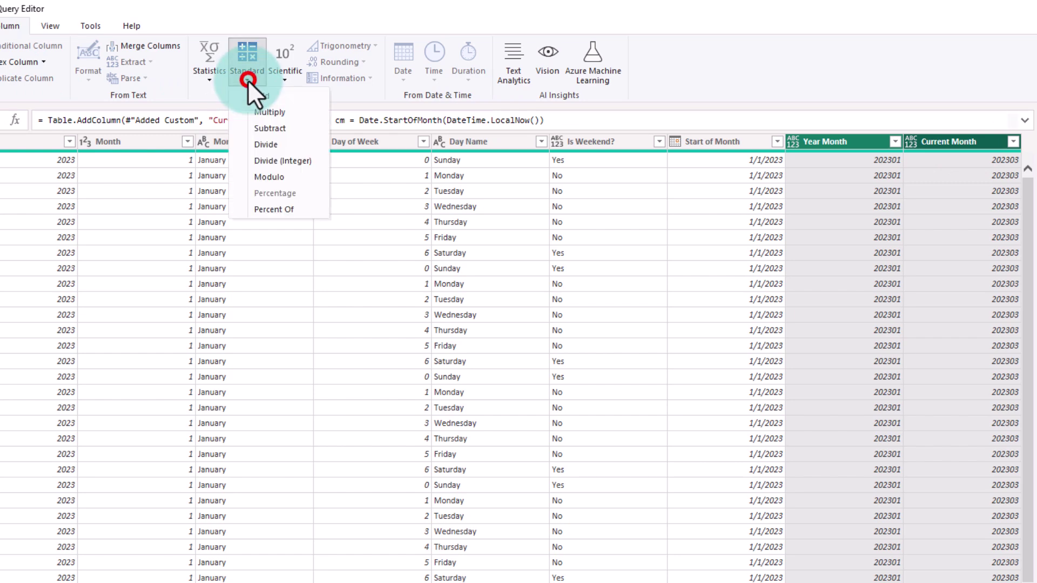
click(257, 128)
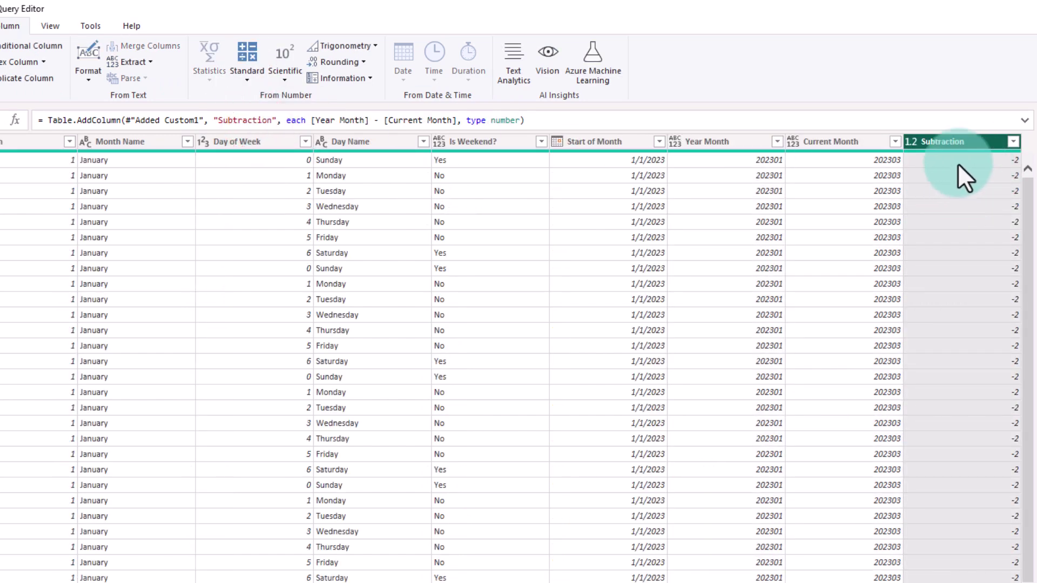
Check the Subtraction offsets: 0 for March, 1 for April, 2 for May.
click(767, 157)
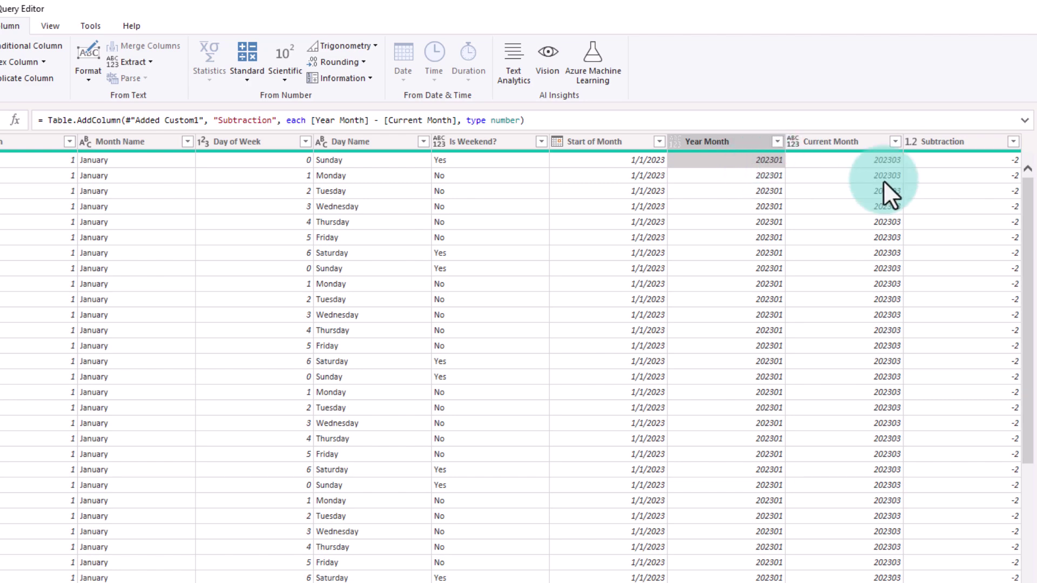
click(1012, 163)
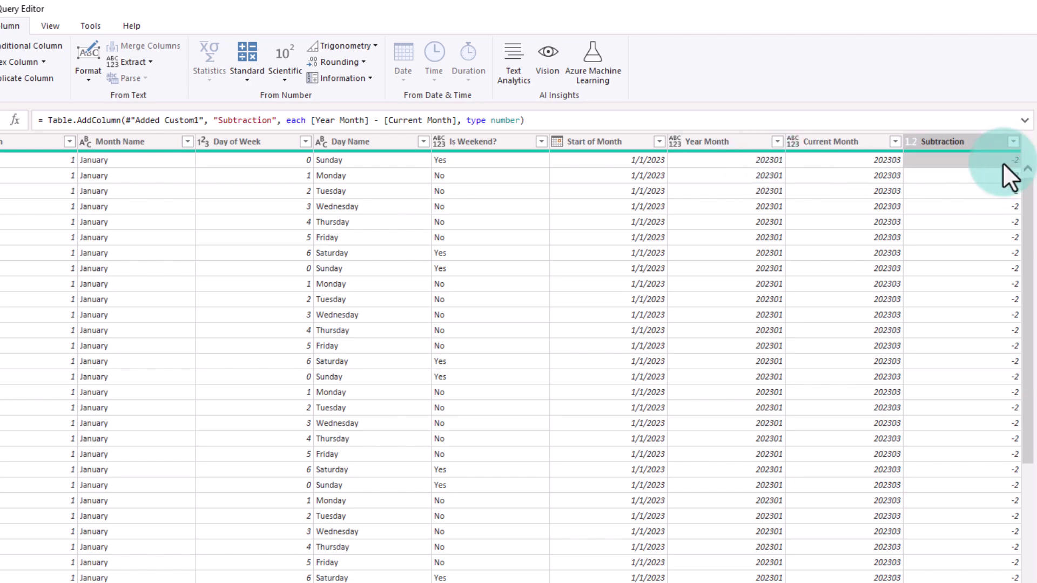
scroll(972, 333, down, 8)
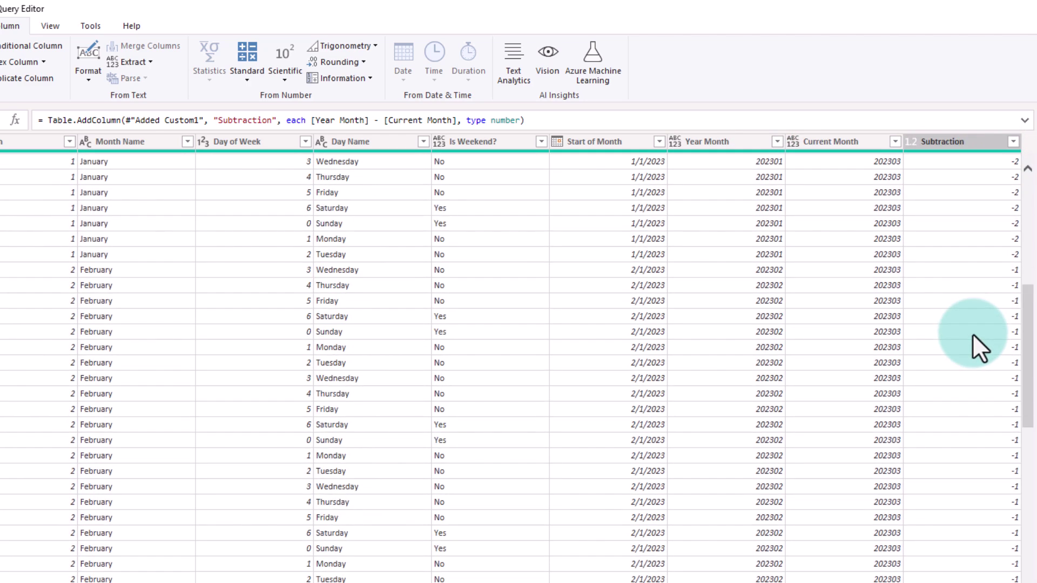
scroll(972, 332, down, 4)
click(1007, 232)
scroll(997, 312, down, 5)
click(991, 233)
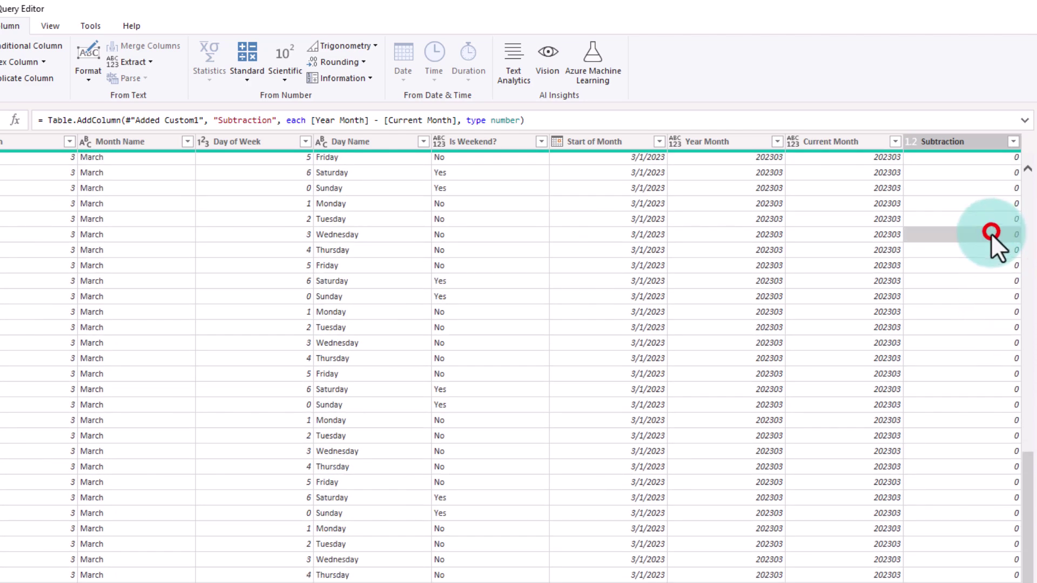
scroll(991, 347, down, 8)
click(957, 254)
scroll(984, 349, down, 1)
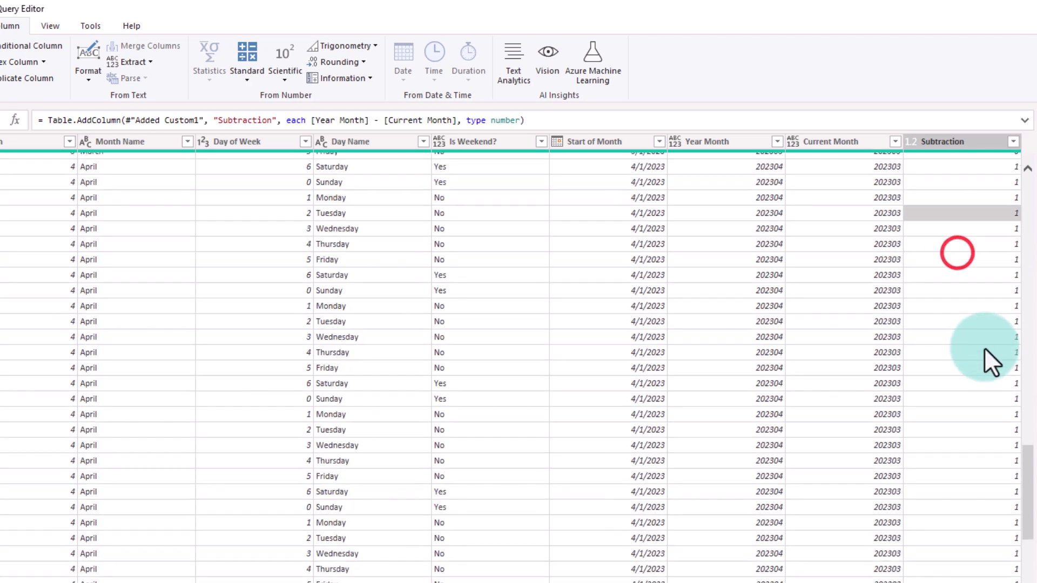
scroll(985, 349, down, 8)
scroll(986, 350, up, 1)
click(987, 347)
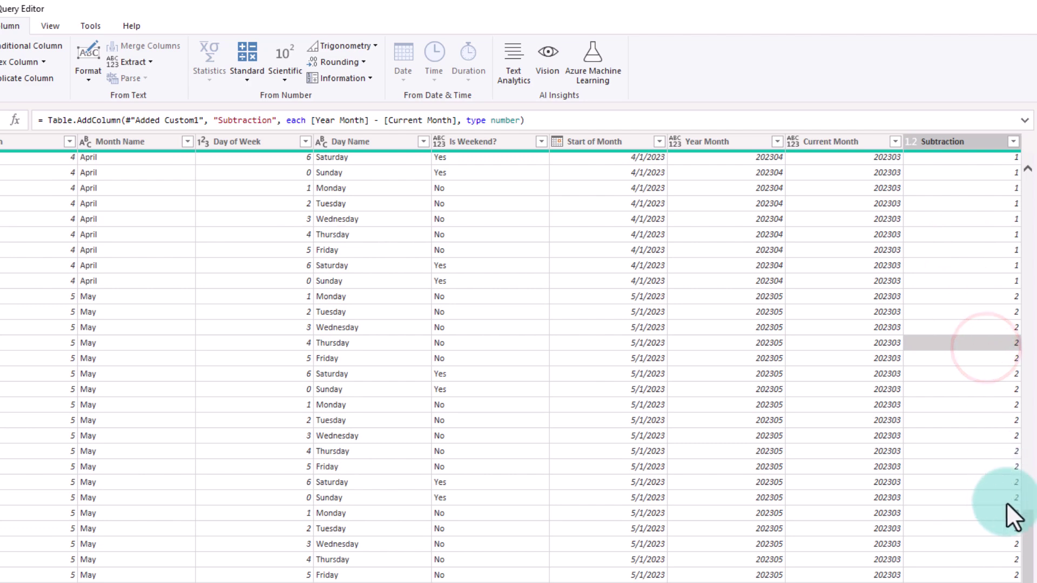
click(966, 142)
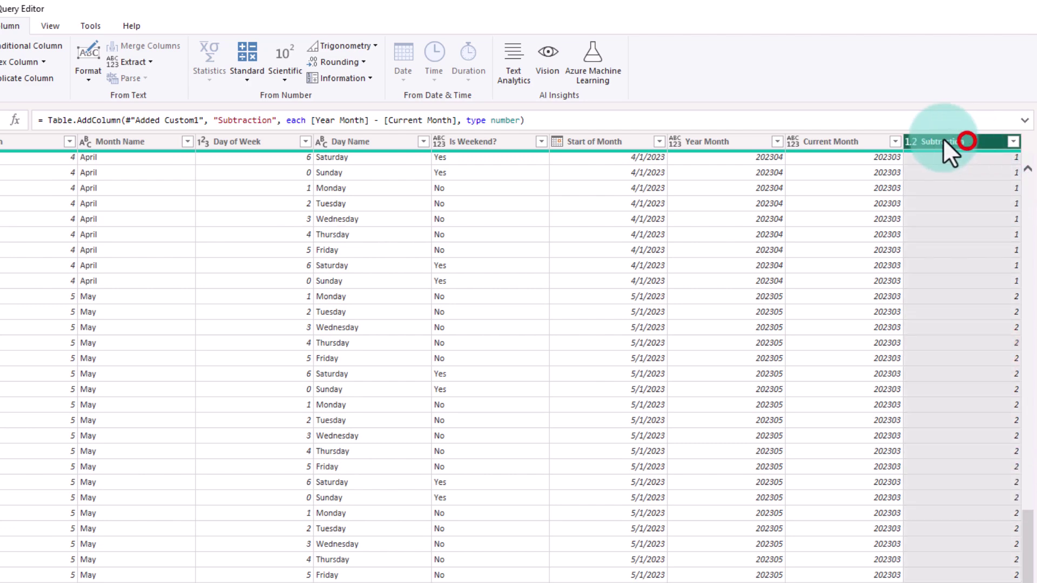
Start a conditional column named Month Type testing whether Subtraction equals 0.
click(25, 43)
text(Month Type)
click(274, 372)
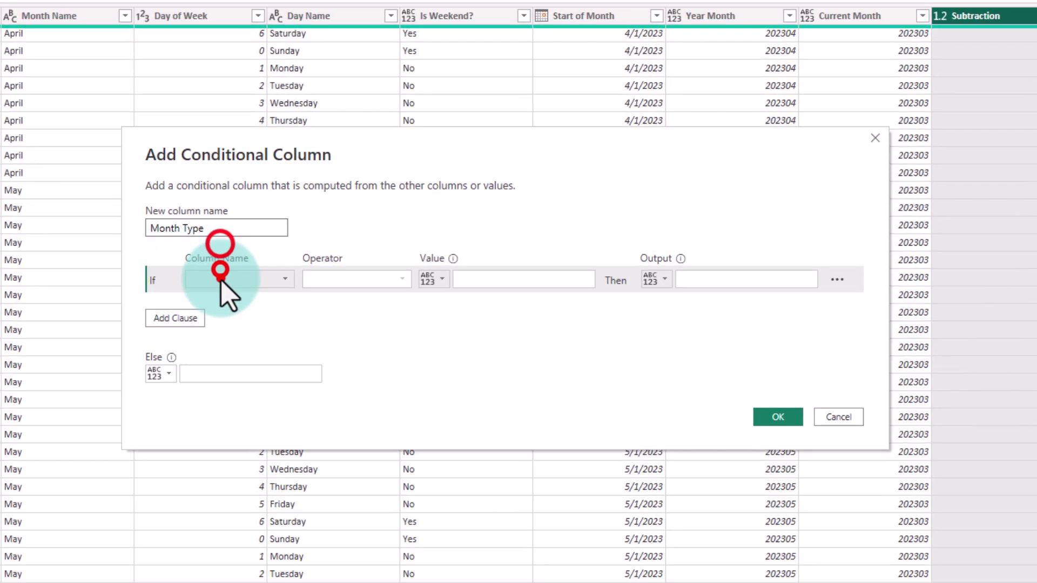
click(326, 517)
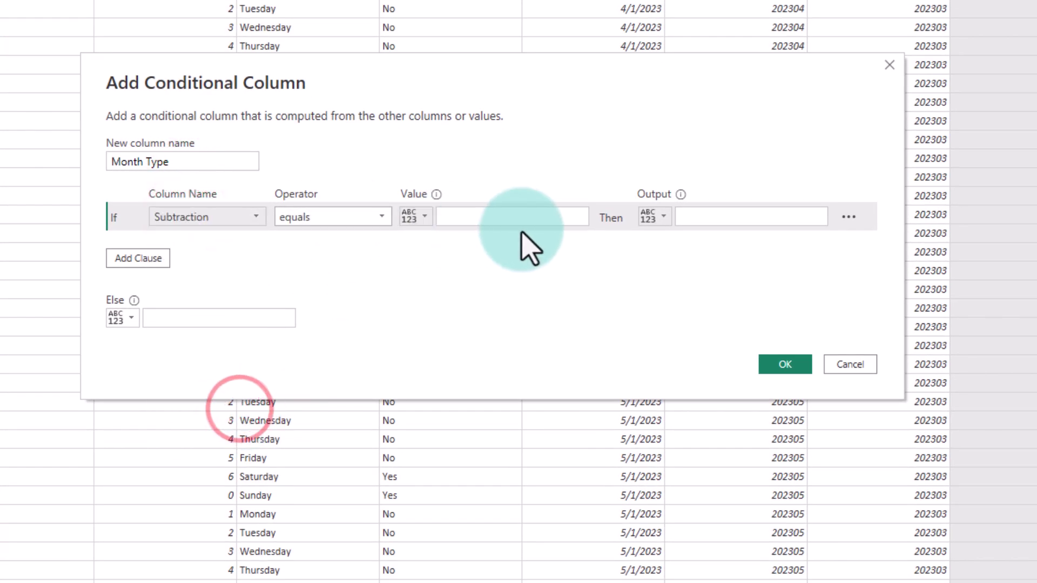
click(514, 218)
text(0)
Map 0 to This Month, 1 to Next Month, -1 to Previous Month, else Other Month.
click(713, 218)
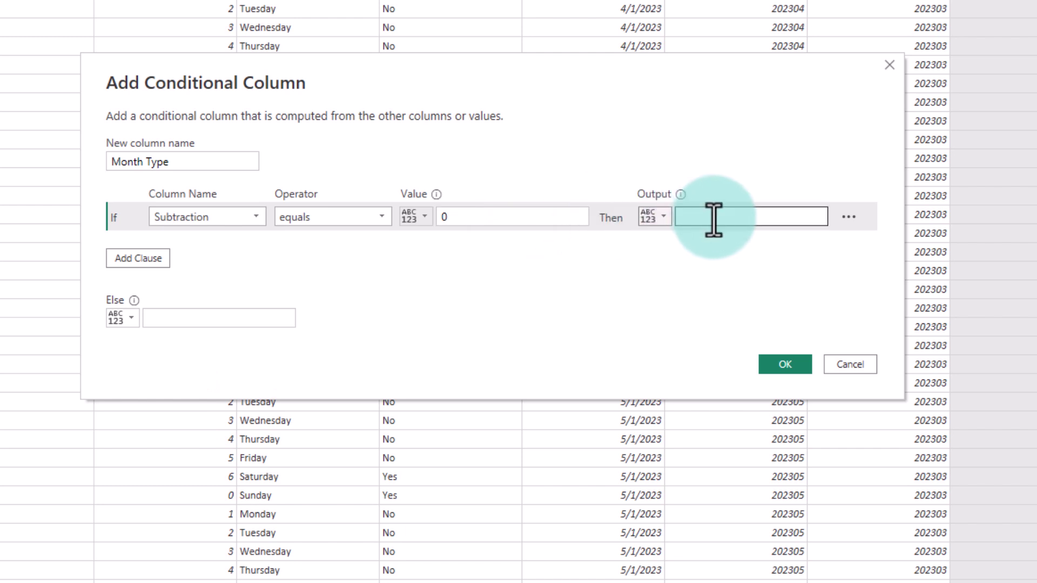
click(713, 218)
text(This)
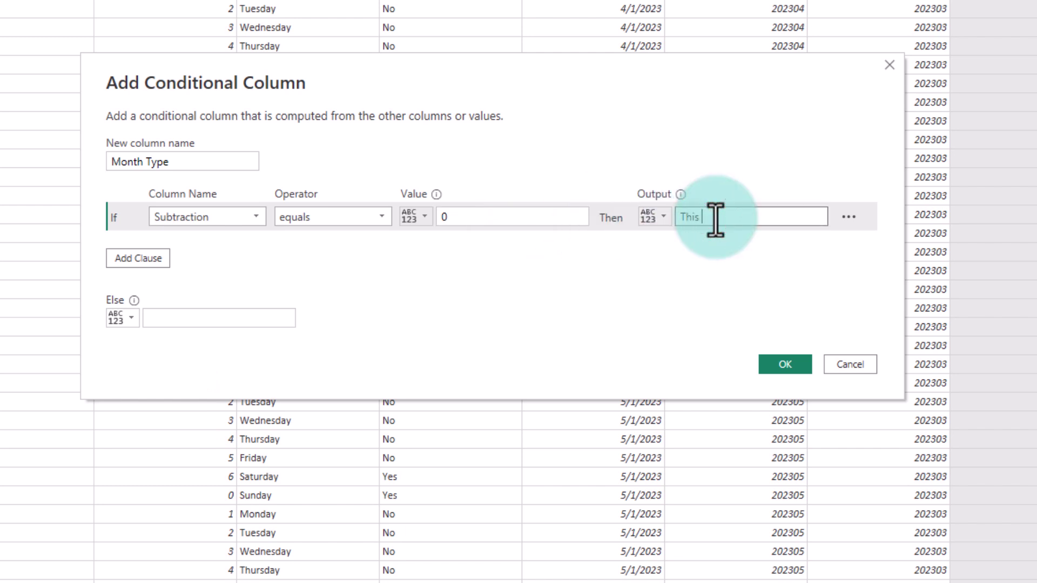
text( Mon)
text(th)
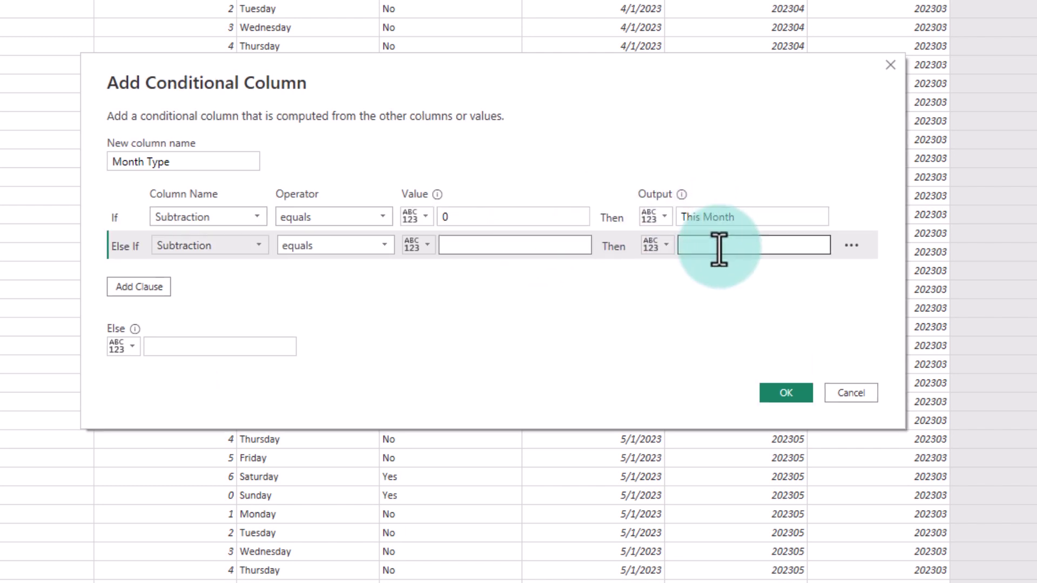
text(1)
click(714, 246)
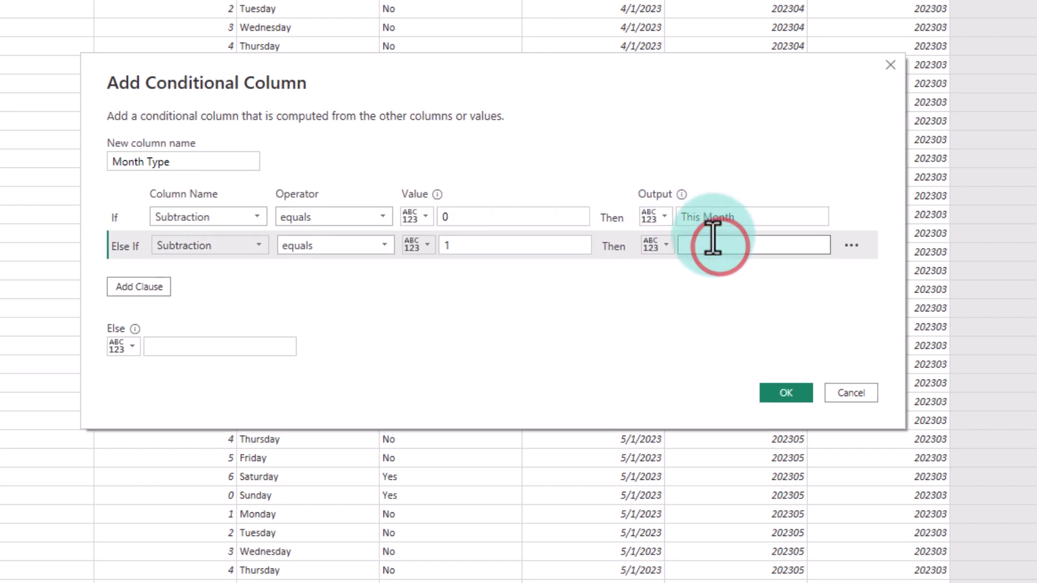
text(Next Mon)
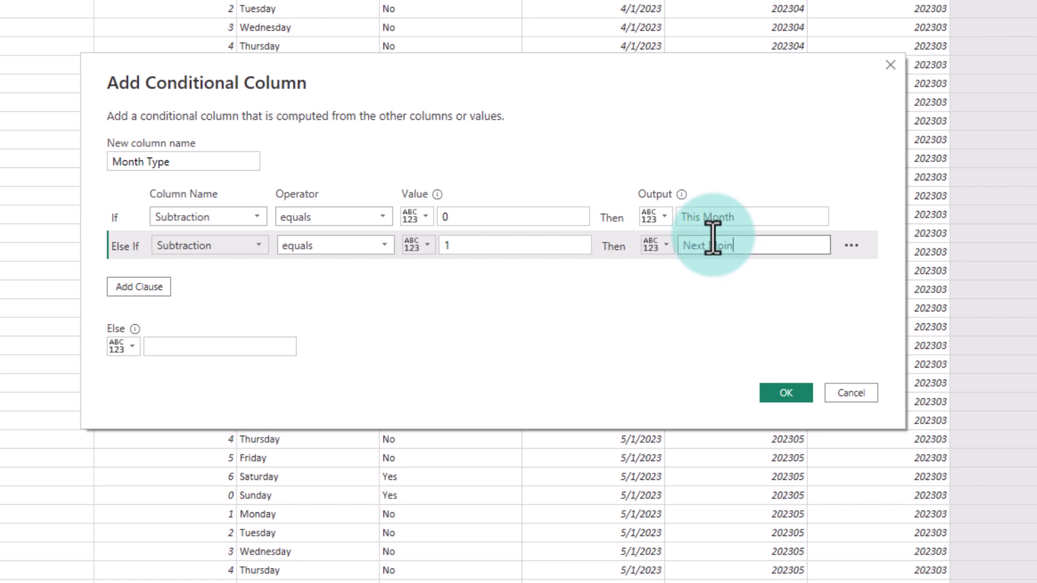
text(th)
text(-1)
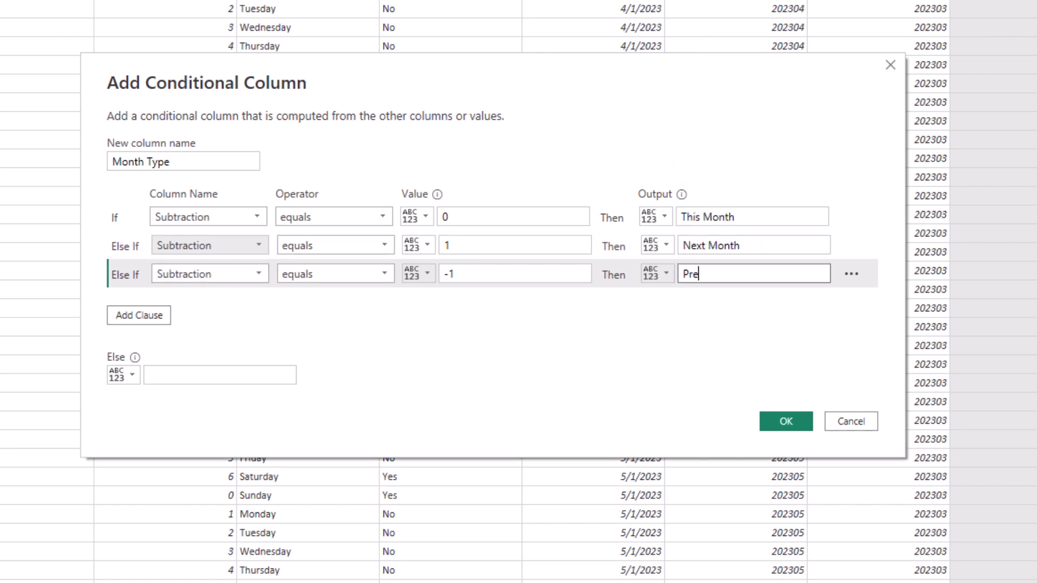
text(Previous Month)
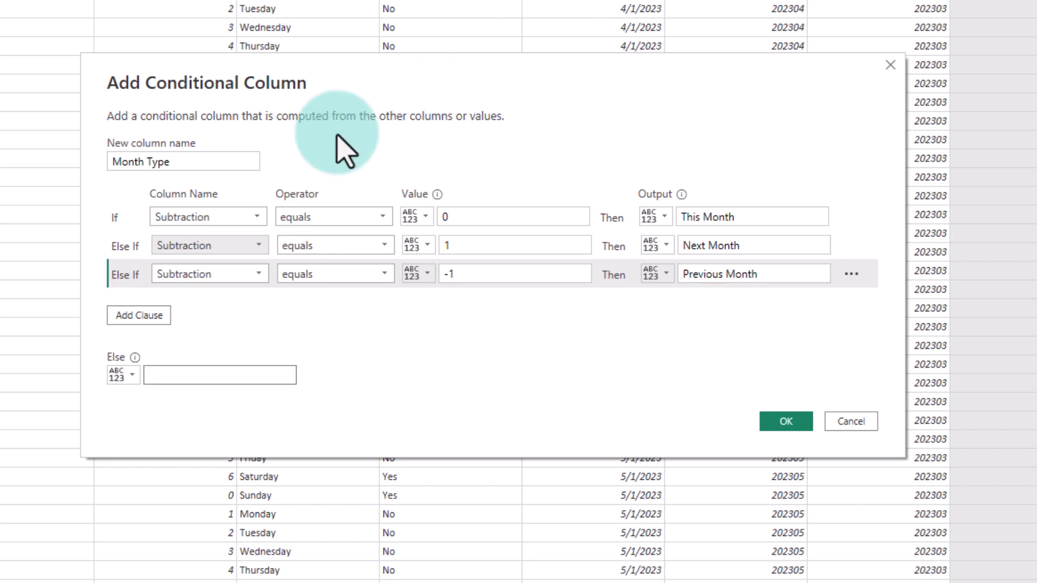
text(Other Month)
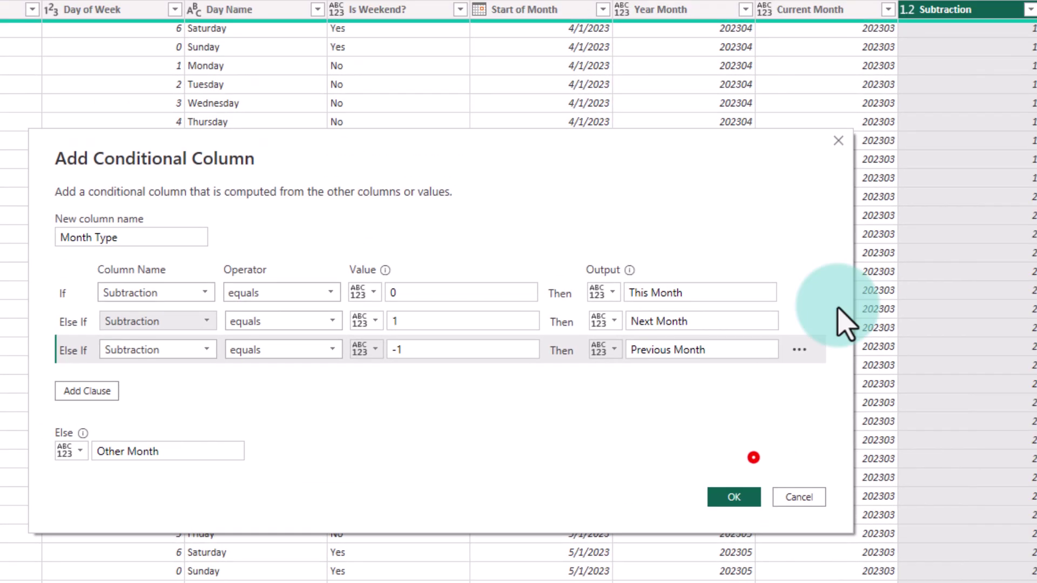
Confirm the Month Type column and scroll to verify its values.
click(734, 496)
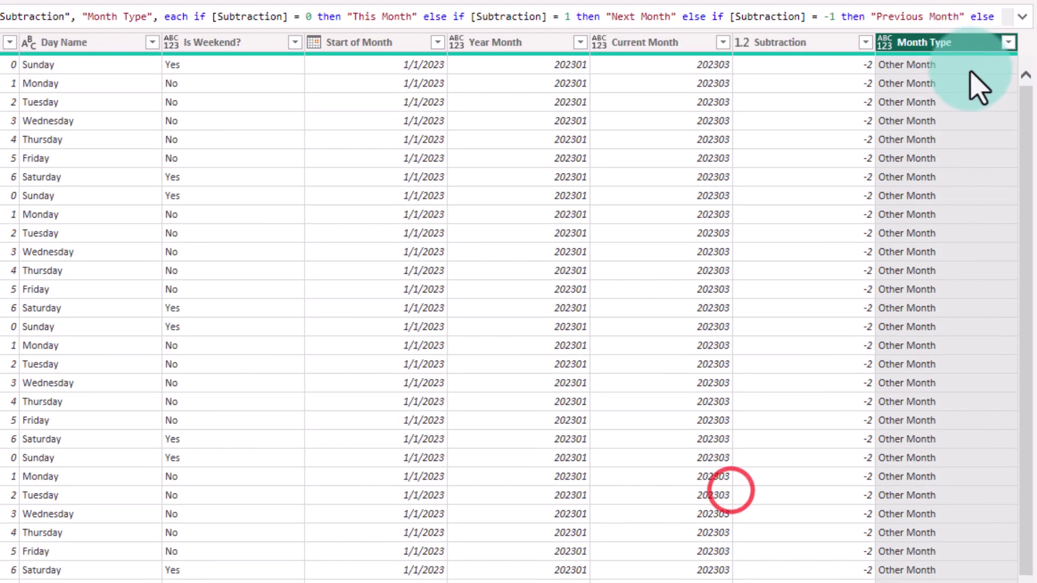
scroll(1001, 457, down, 5)
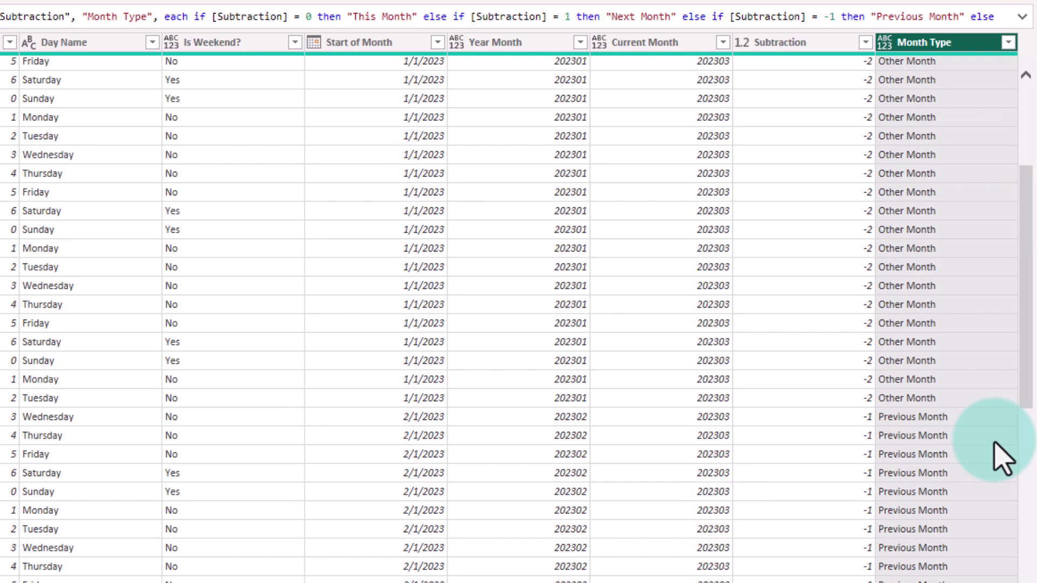
scroll(1001, 456, down, 6)
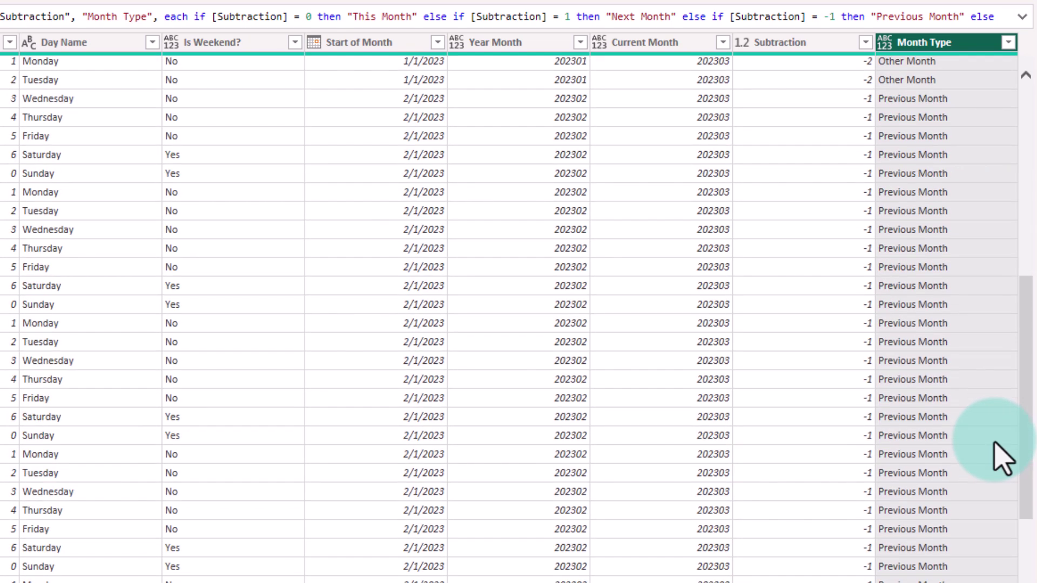
scroll(996, 444, down, 20)
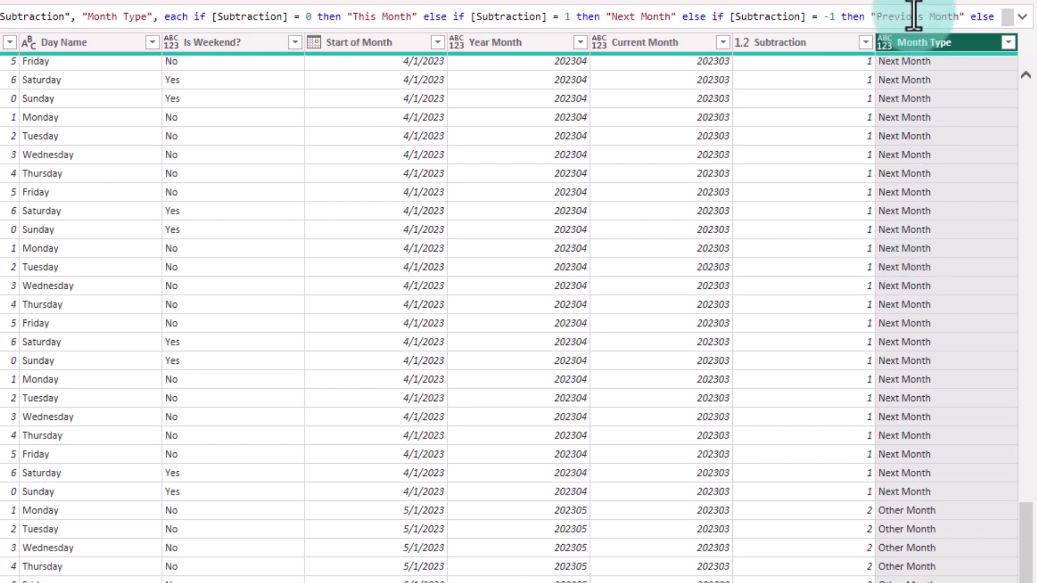
Remove the Current Month and Subtraction helper columns.
click(668, 45)
ctrl+click(801, 43)
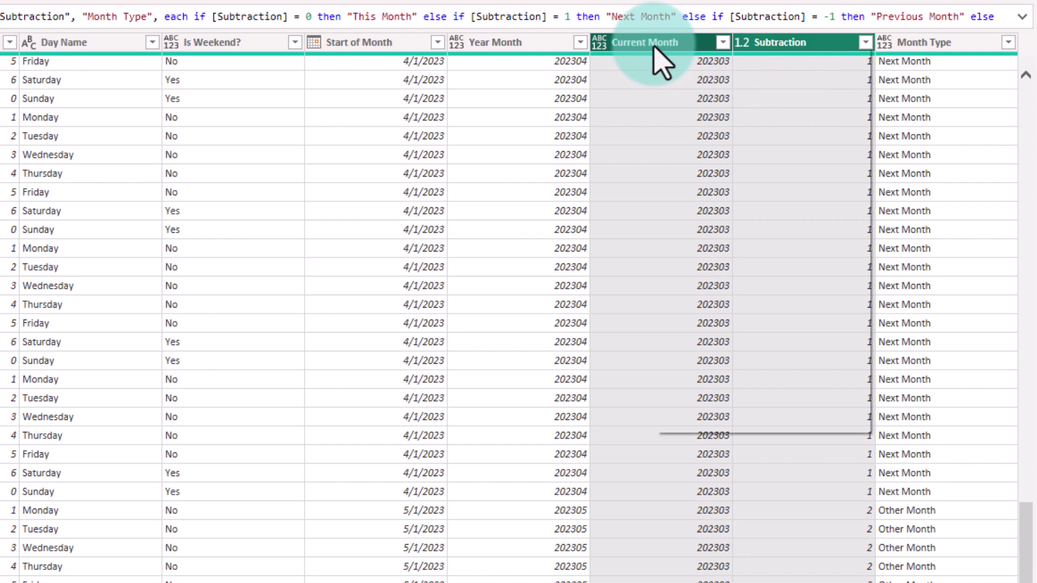
right_click(659, 58)
click(704, 80)
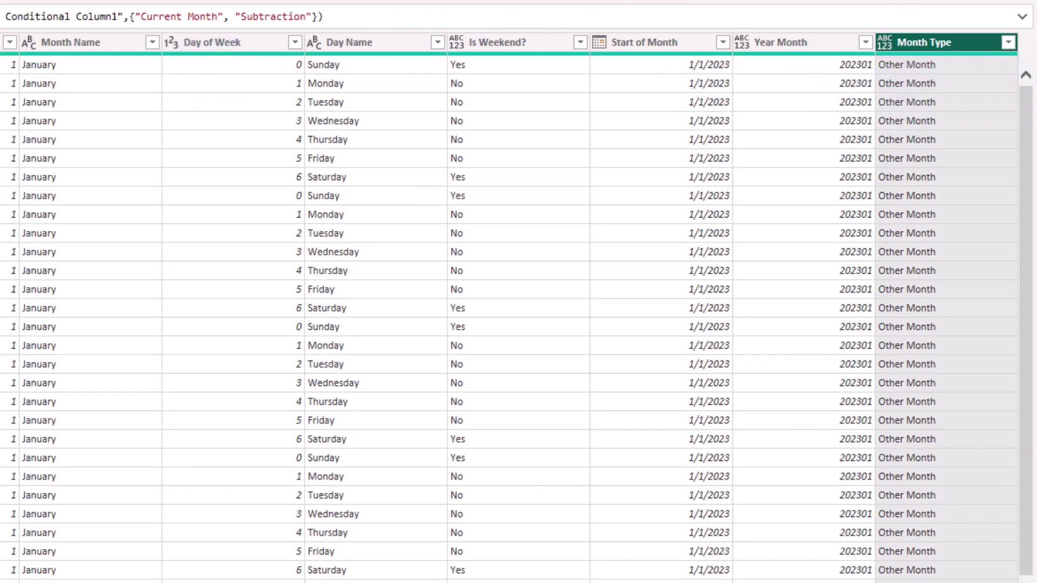
click(930, 124)
Rename the query from Query1 to CalendarDemo and go to the Home loading commands.
text(CalendarDemo)
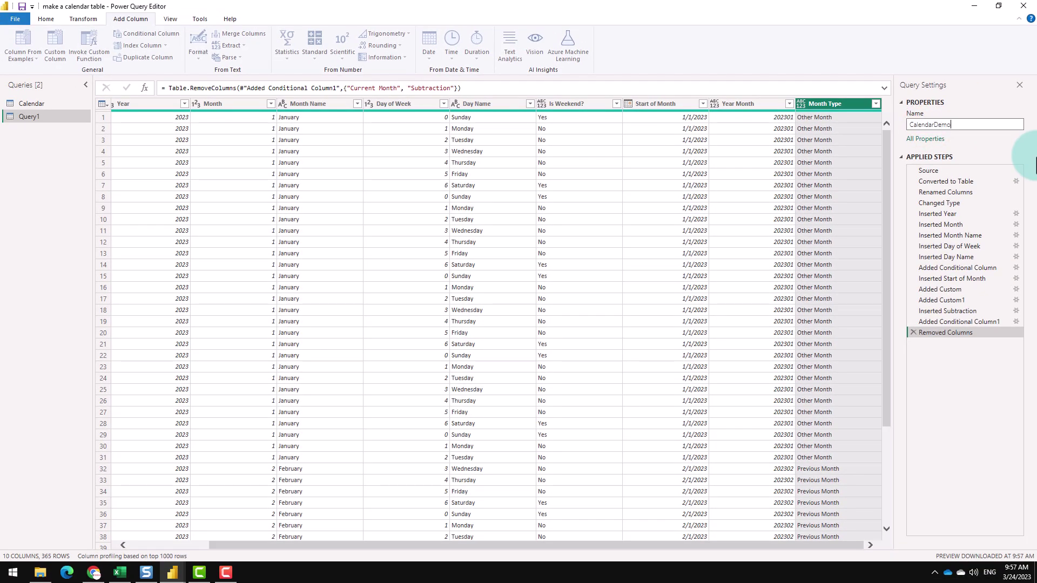
key(Return)
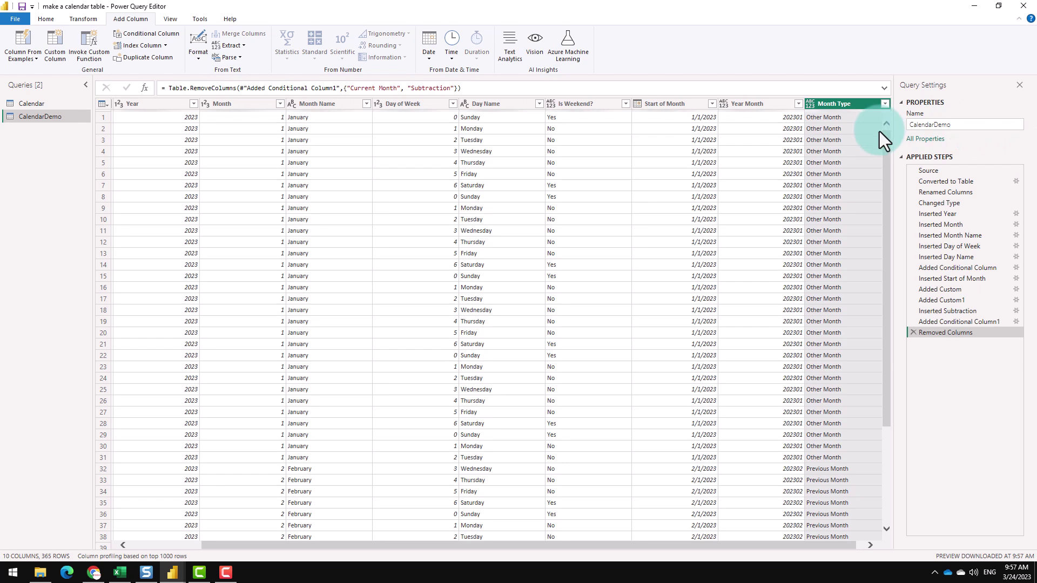
click(33, 17)
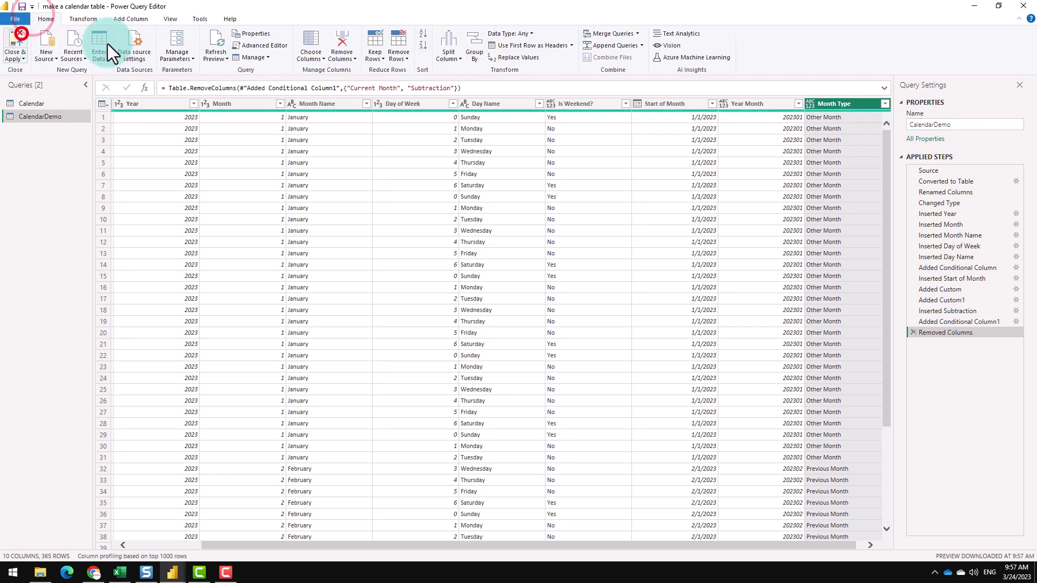